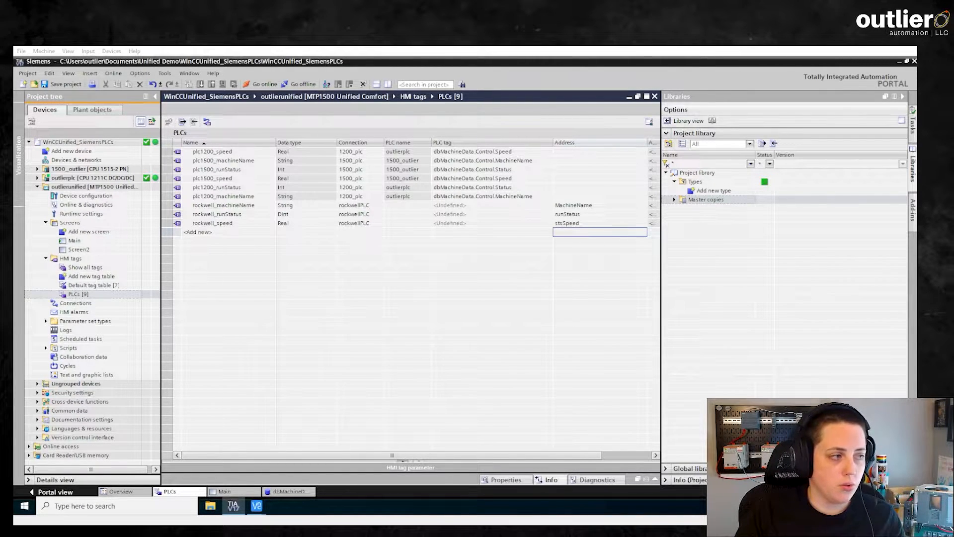
- Add a Faceplate library type for Unified Comfort Panel named MachineSpeedCtrl
{"action": "double_click", "coordinate": [714, 191]}
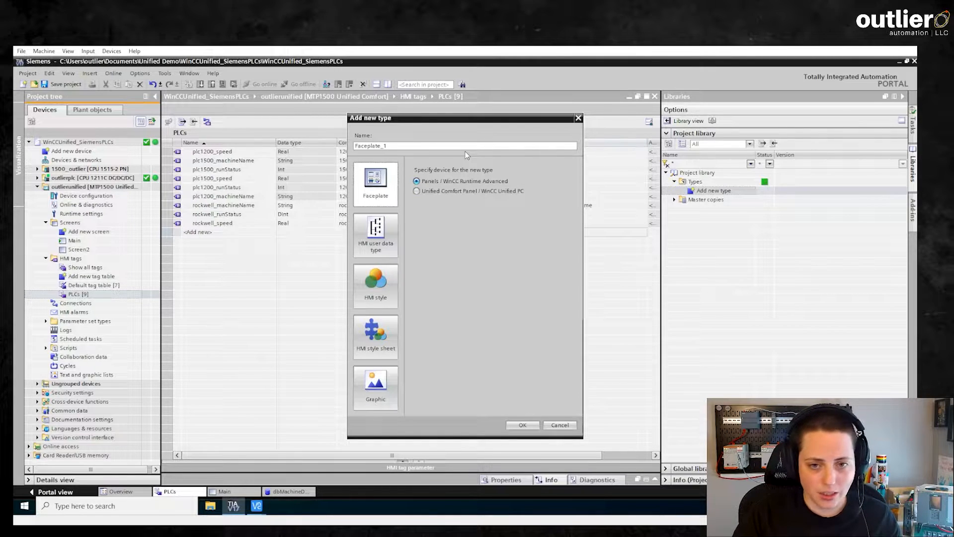
{"action": "left_click", "coordinate": [417, 192]}
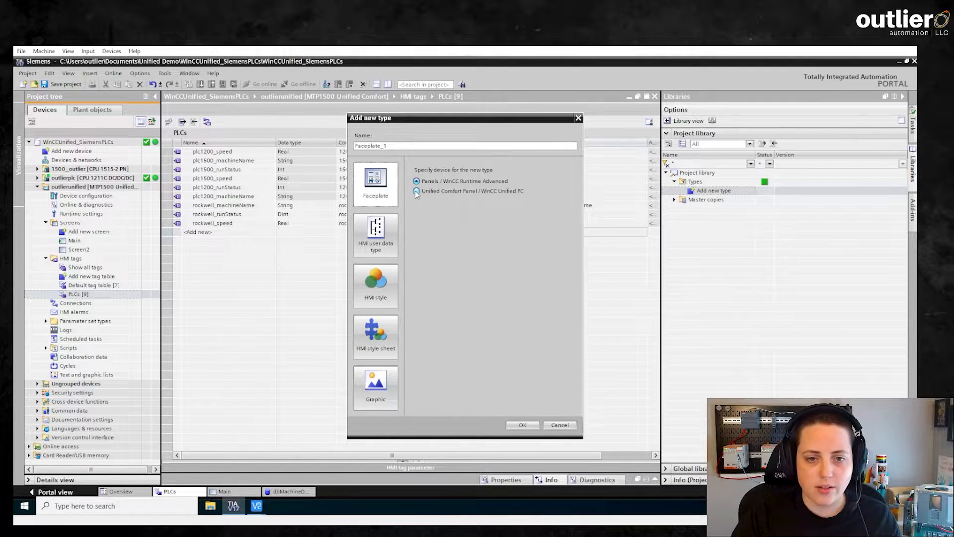
{"action": "double_click", "coordinate": [418, 144]}
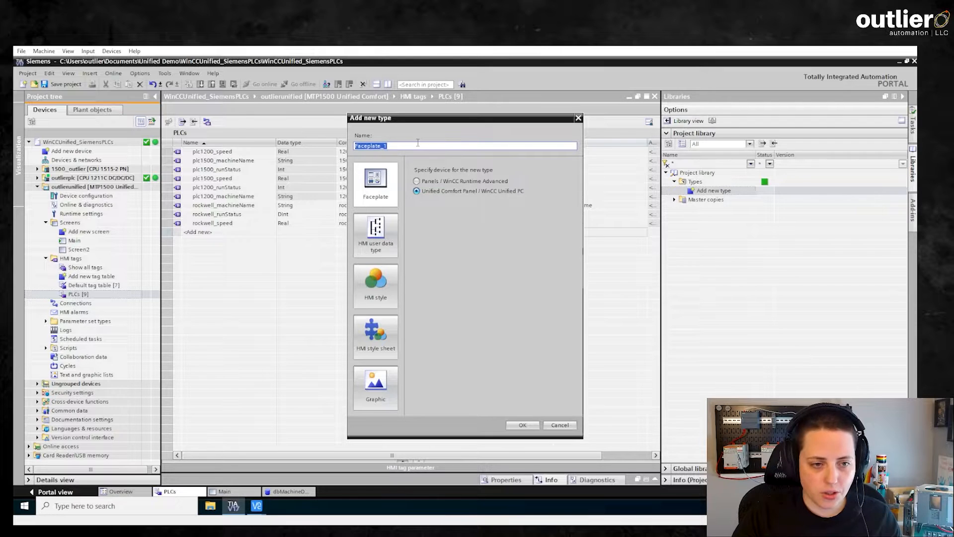
{"action": "type", "text": "Machine"}
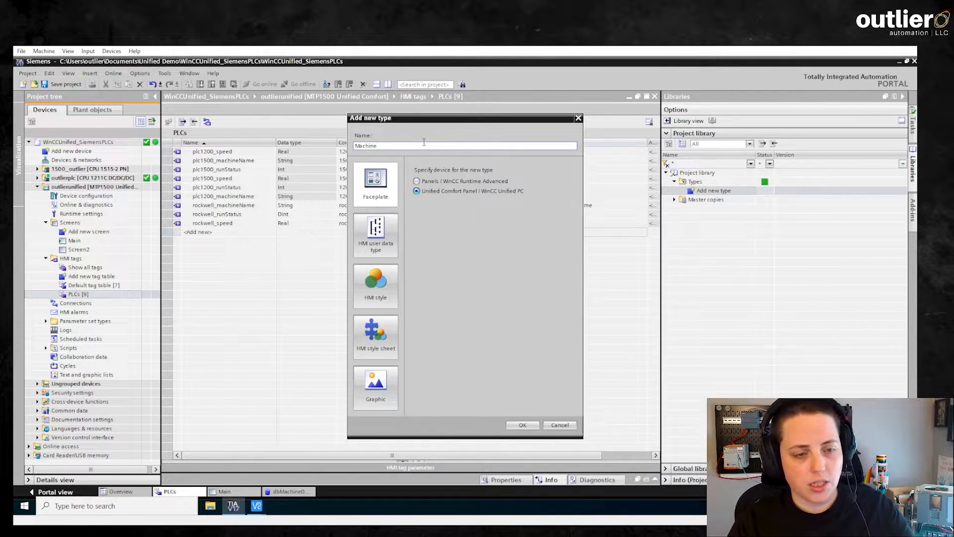
{"action": "type", "text": "Control"}
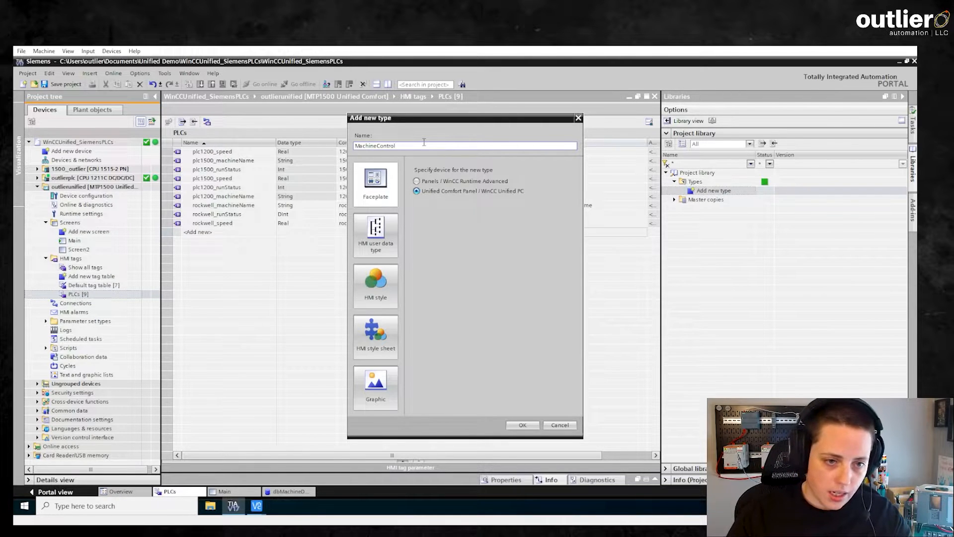
{"action": "left_click_drag", "start_coordinate": [417, 122], "coordinate": [653, 117]}
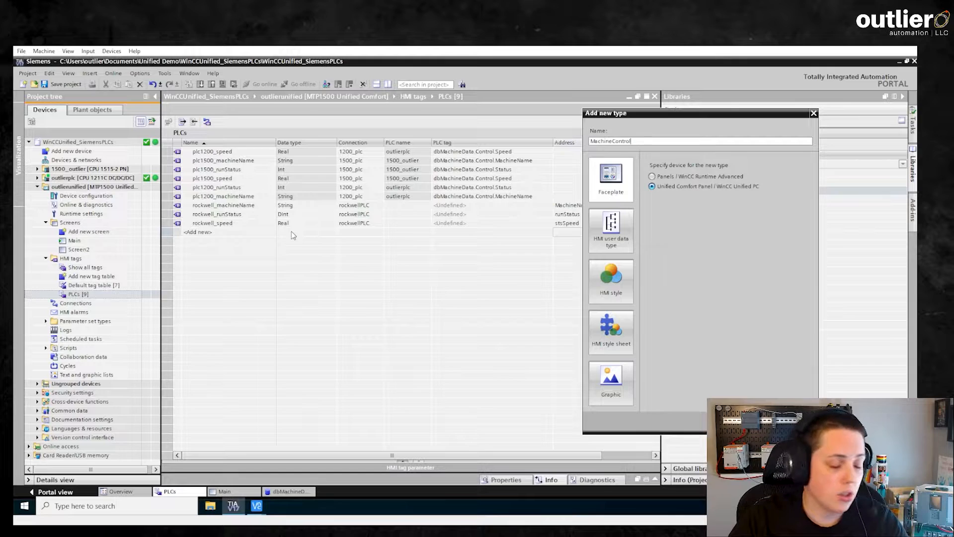
{"action": "left_click_drag", "start_coordinate": [707, 114], "coordinate": [523, 114]}
{"action": "left_click", "coordinate": [428, 144]}
{"action": "type", "text": "App"}
{"action": "type", "text": "ed"}
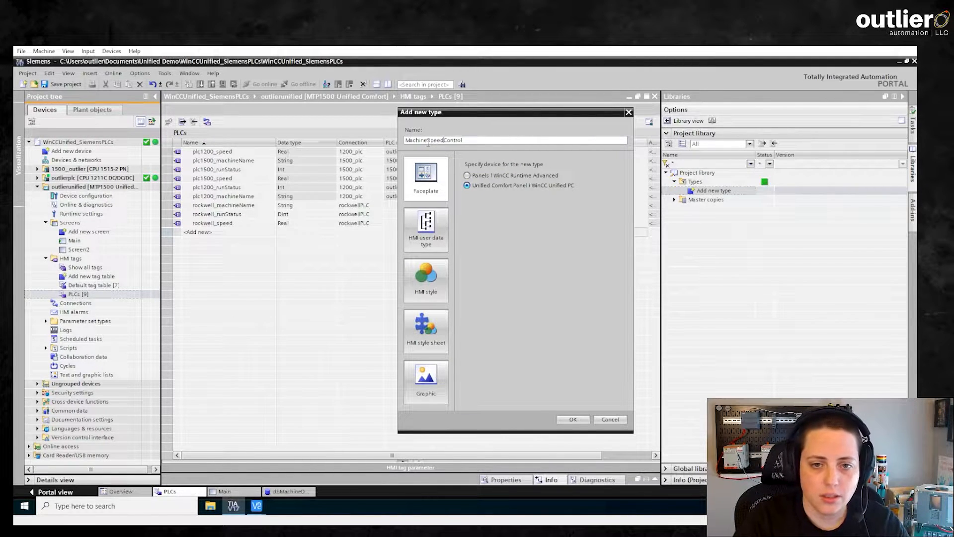
{"action": "key", "text": "shift+End"}
{"action": "type", "text": "Ct"}
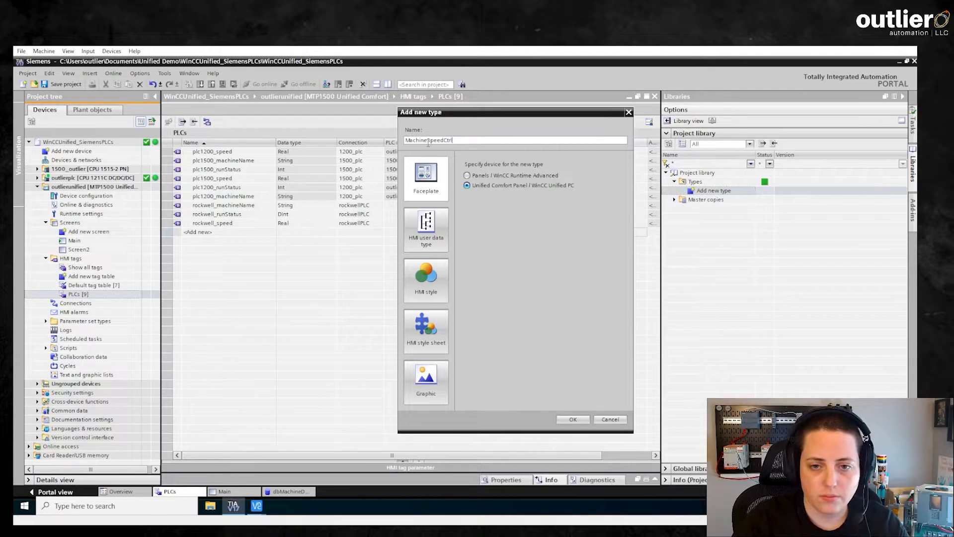
{"action": "left_click", "coordinate": [585, 420]}
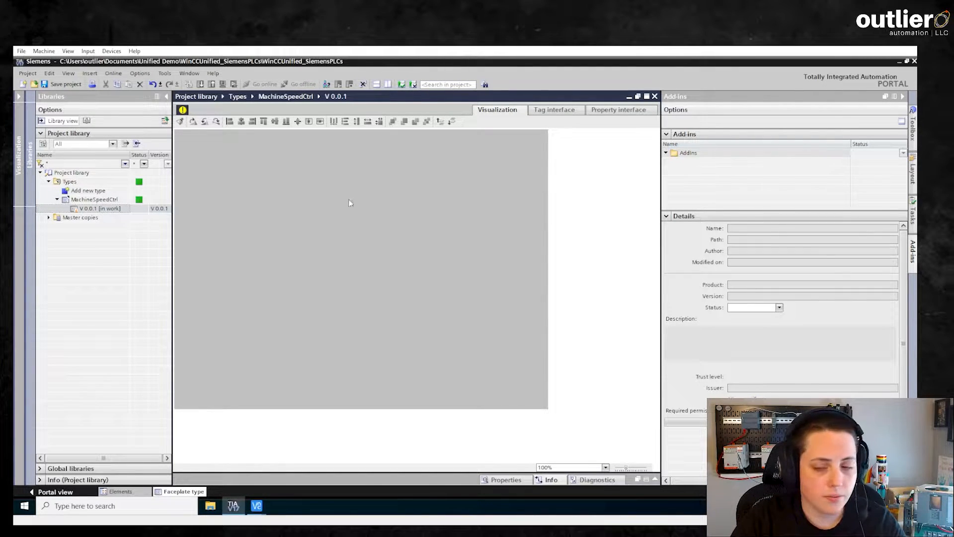
- Show the Toolbox, read and dismiss the in-work version notice, and switch to Tag interface
{"action": "left_click", "coordinate": [913, 130]}
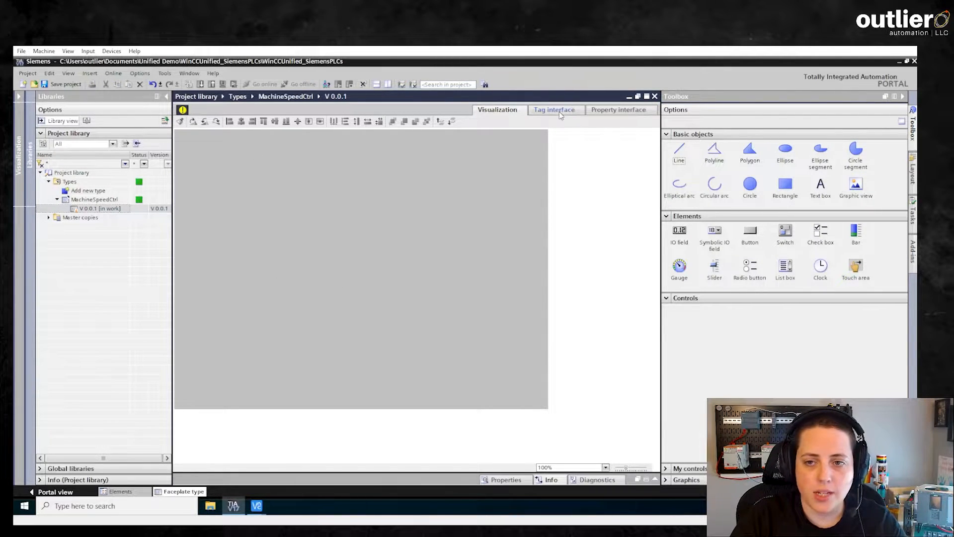
{"action": "left_click", "coordinate": [183, 110]}
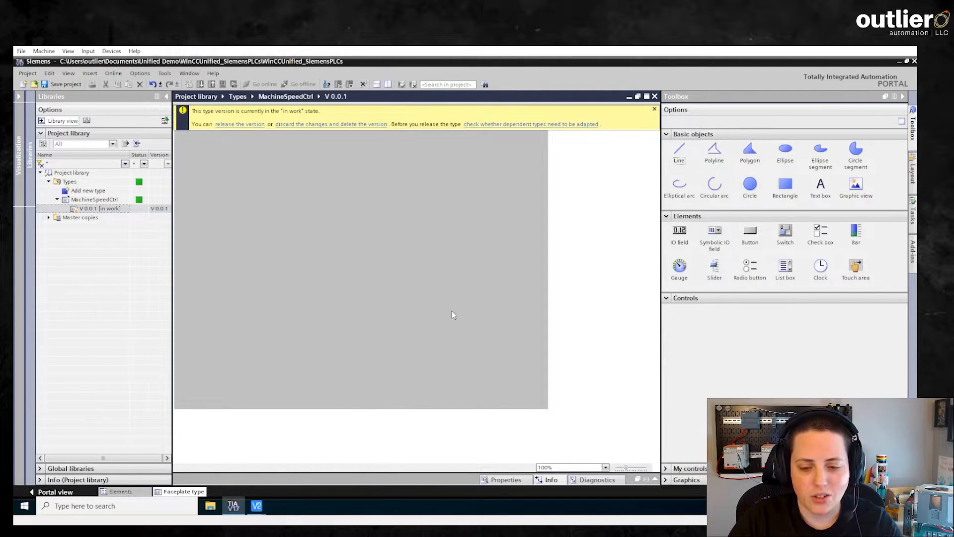
{"action": "left_click", "coordinate": [655, 110]}
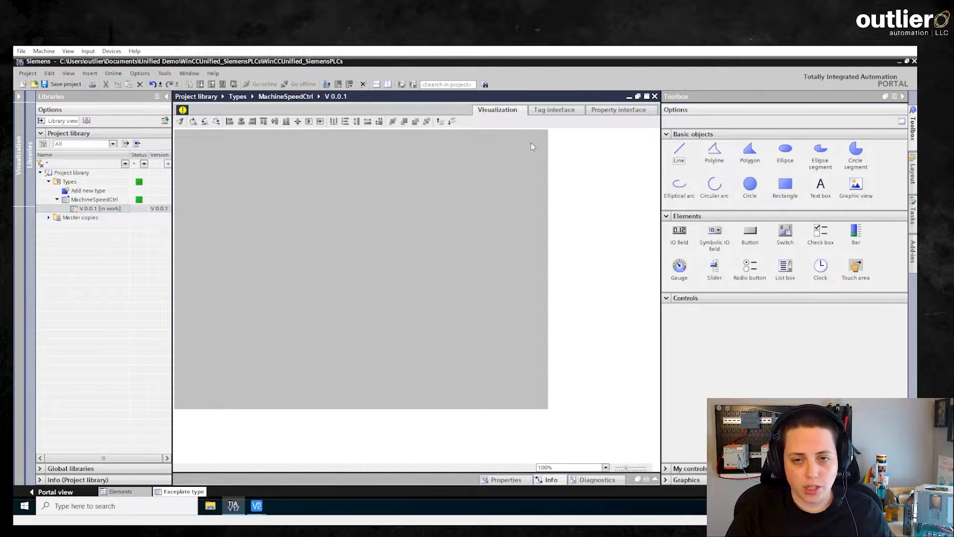
{"action": "left_click", "coordinate": [550, 110]}
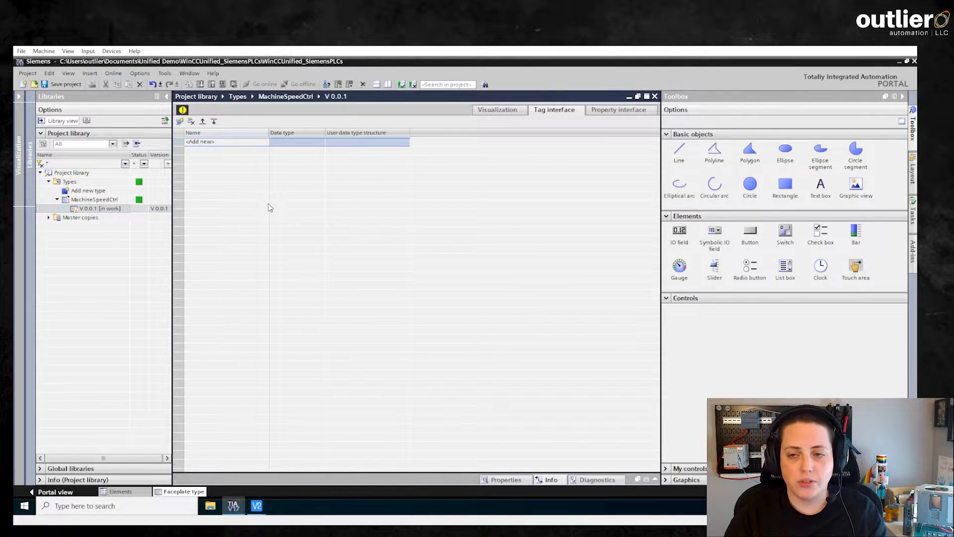
- Add a 'name' interface tag of data type WString
{"action": "left_click", "coordinate": [623, 113]}
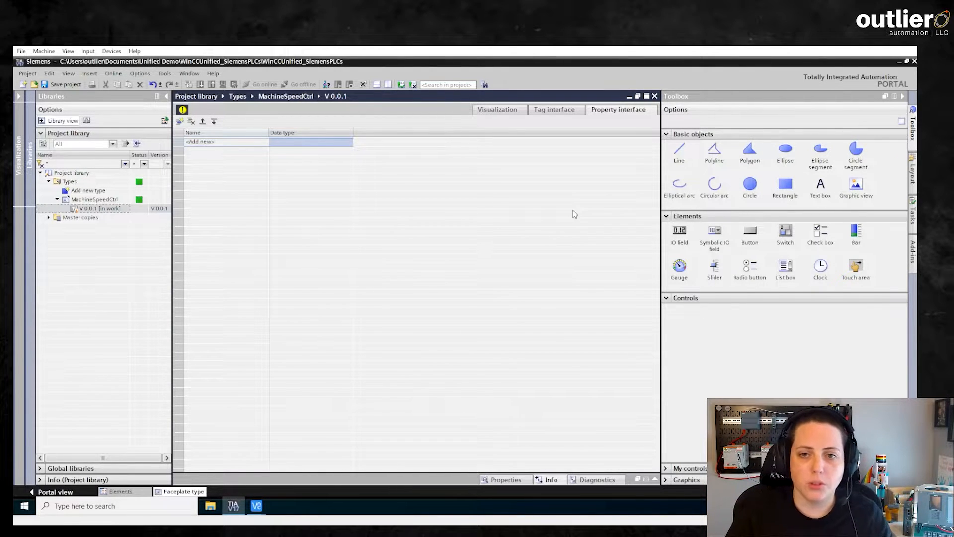
{"action": "left_click", "coordinate": [554, 109]}
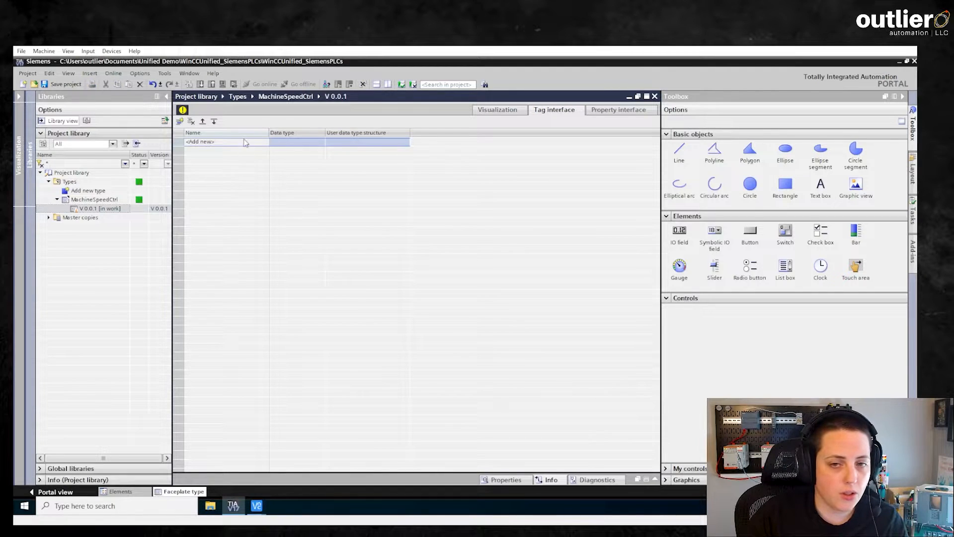
{"action": "left_click", "coordinate": [247, 144]}
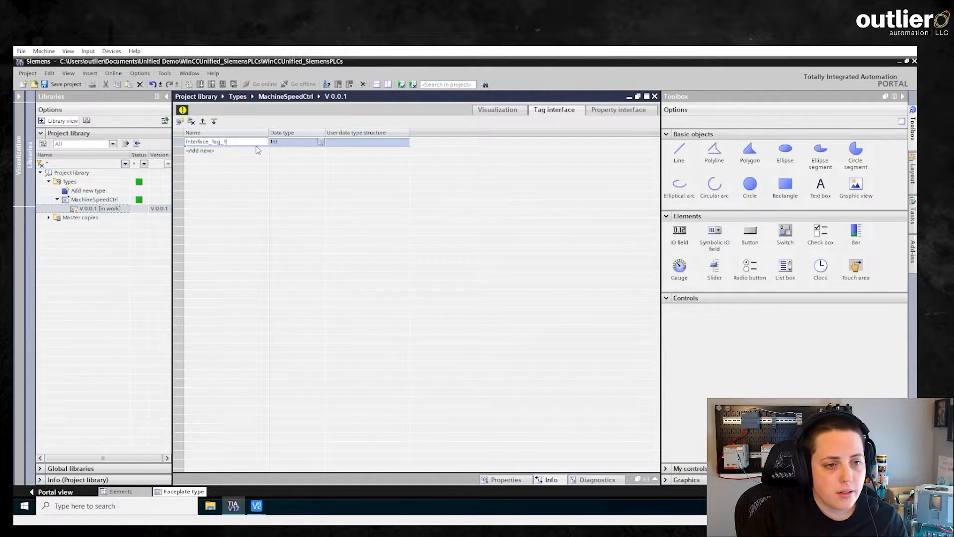
{"action": "key", "text": "ctrl+a"}
{"action": "key", "text": "BackSpace"}
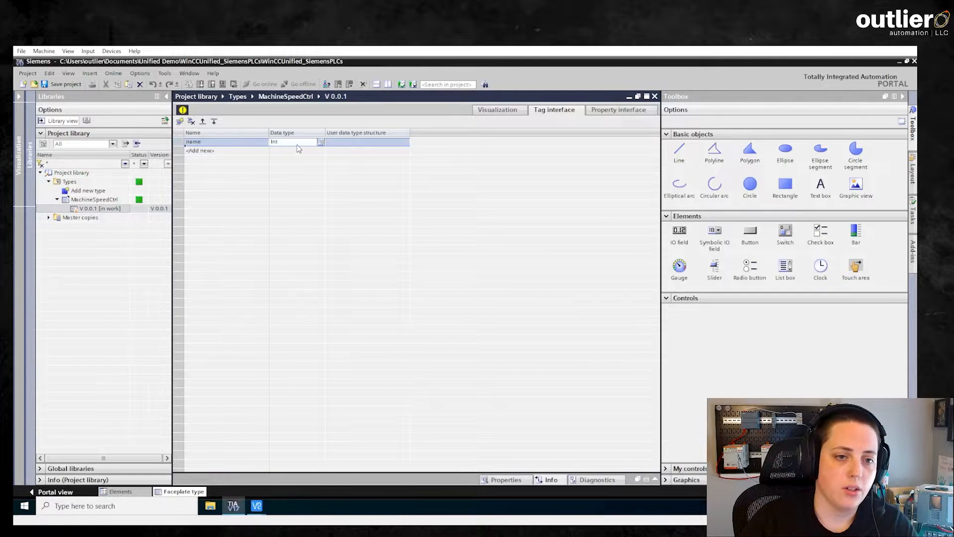
{"action": "left_click", "coordinate": [298, 145]}
{"action": "type", "text": "string"}
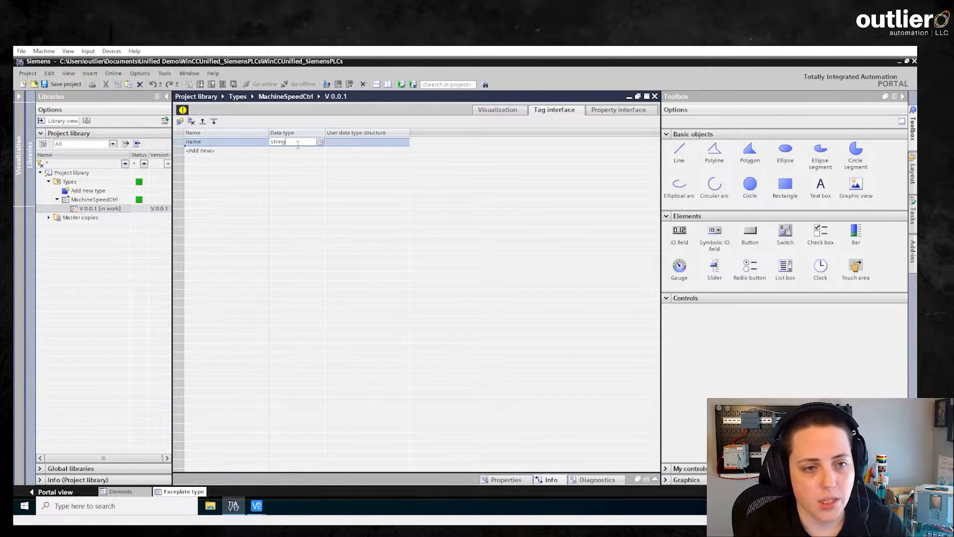
{"action": "key", "text": "Tab"}
{"action": "left_click", "coordinate": [297, 145]}
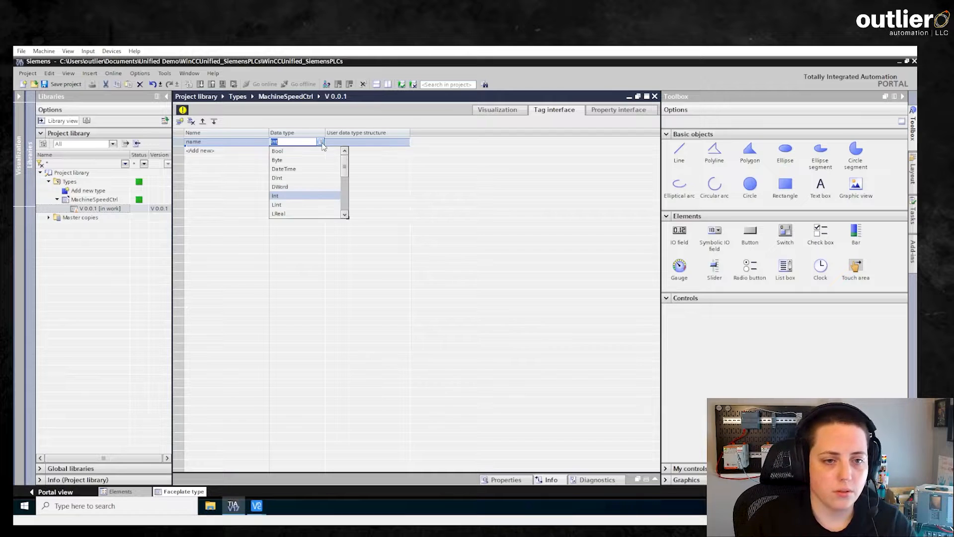
{"action": "left_click_drag", "start_coordinate": [346, 169], "coordinate": [346, 212]}
{"action": "left_click", "coordinate": [313, 215]}
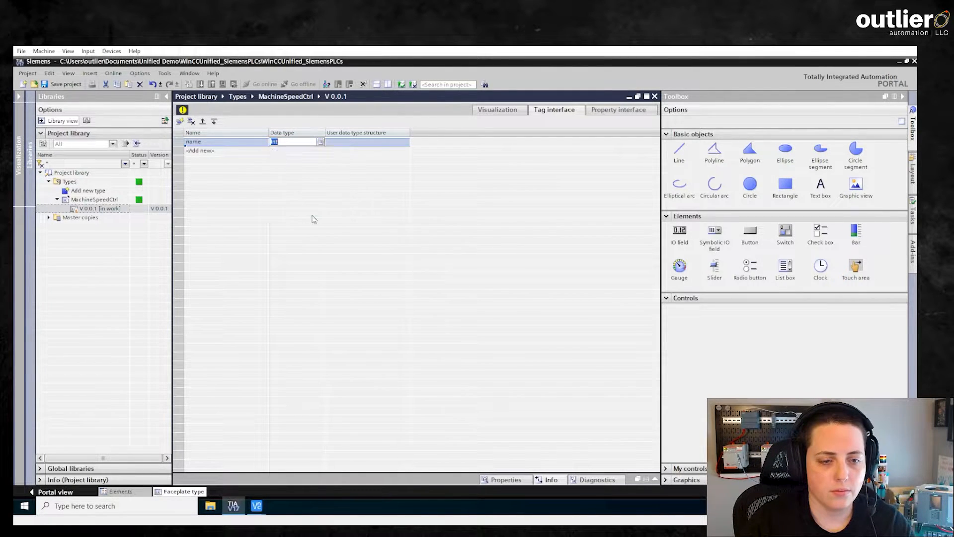
- Add a 'speed' interface tag of data type Real, then return to Visualization
{"action": "left_click", "coordinate": [236, 151]}
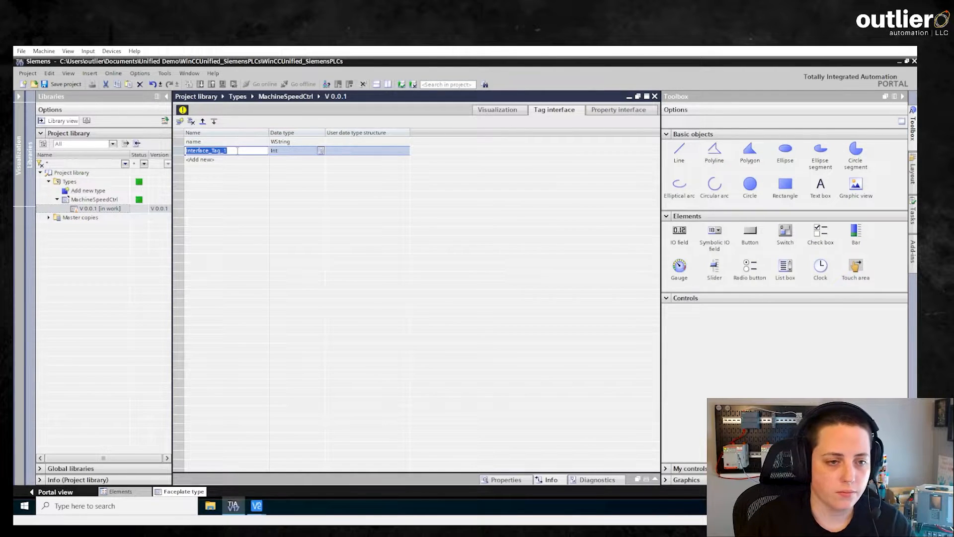
{"action": "type", "text": "speed"}
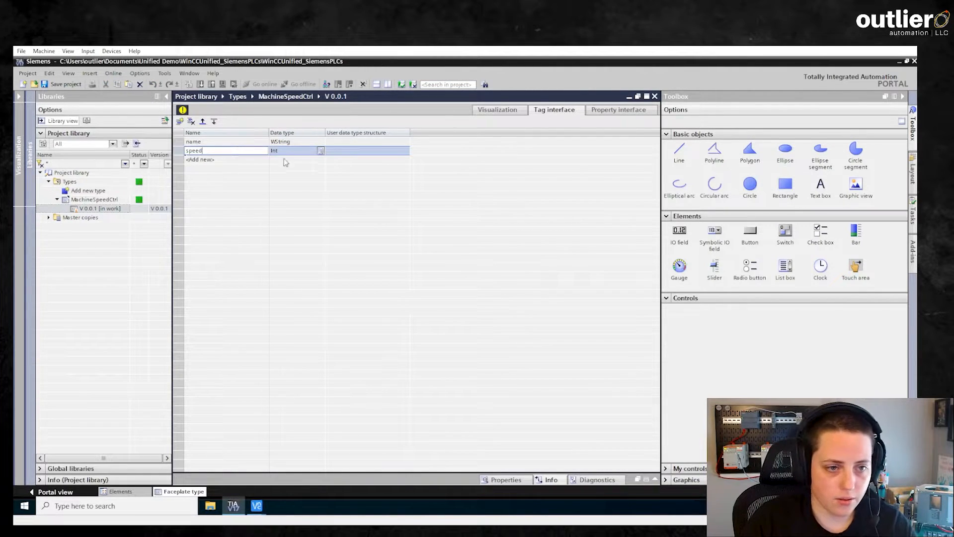
{"action": "left_click", "coordinate": [319, 151]}
{"action": "left_click", "coordinate": [319, 150]}
{"action": "left_click", "coordinate": [320, 143]}
{"action": "left_click", "coordinate": [318, 150]}
{"action": "left_click", "coordinate": [320, 151]}
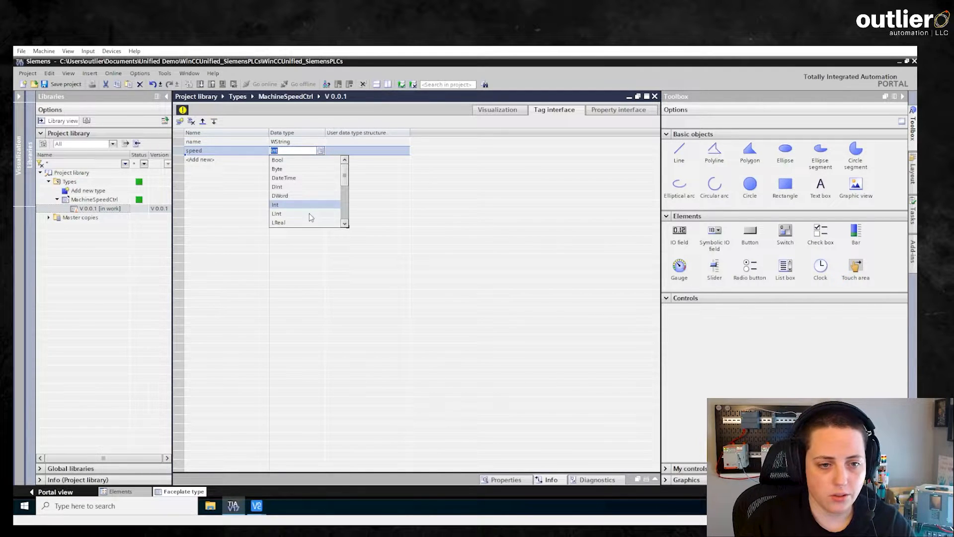
{"action": "mouse_move", "coordinate": [345, 177]}
{"action": "left_mouse_down"}
{"action": "mouse_move", "coordinate": [345, 221]}
{"action": "mouse_move", "coordinate": [345, 194]}
{"action": "left_mouse_up"}
{"action": "left_click", "coordinate": [298, 197]}
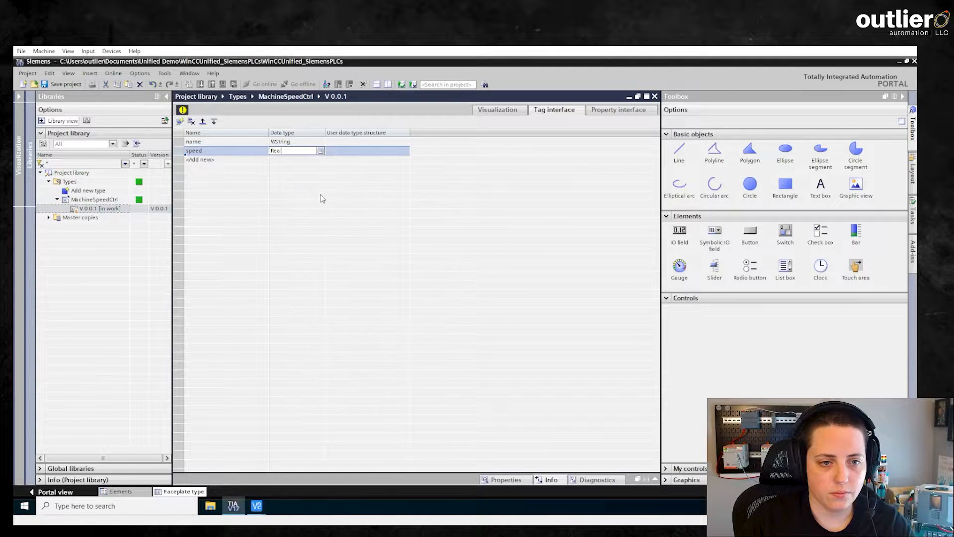
{"action": "left_click", "coordinate": [499, 110]}
{"action": "left_click", "coordinate": [829, 194]}
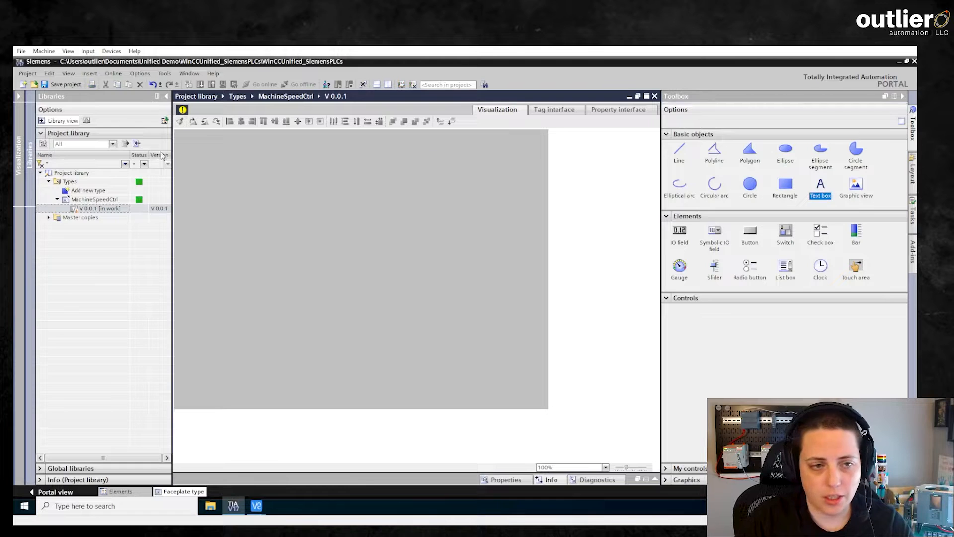
- Place a widened text box at the top-left reading 'machine instance name'
{"action": "left_click", "coordinate": [183, 138]}
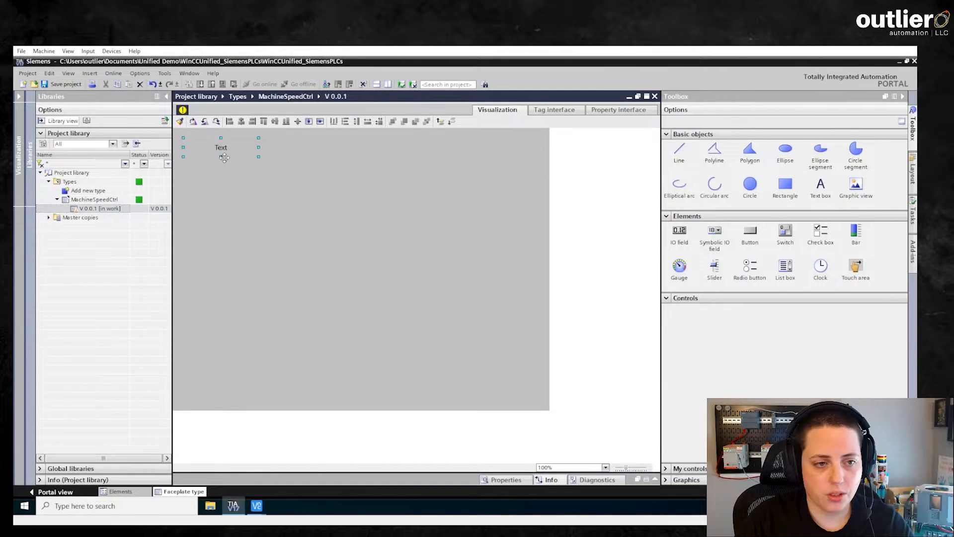
{"action": "left_click_drag", "start_coordinate": [258, 157], "coordinate": [312, 157]}
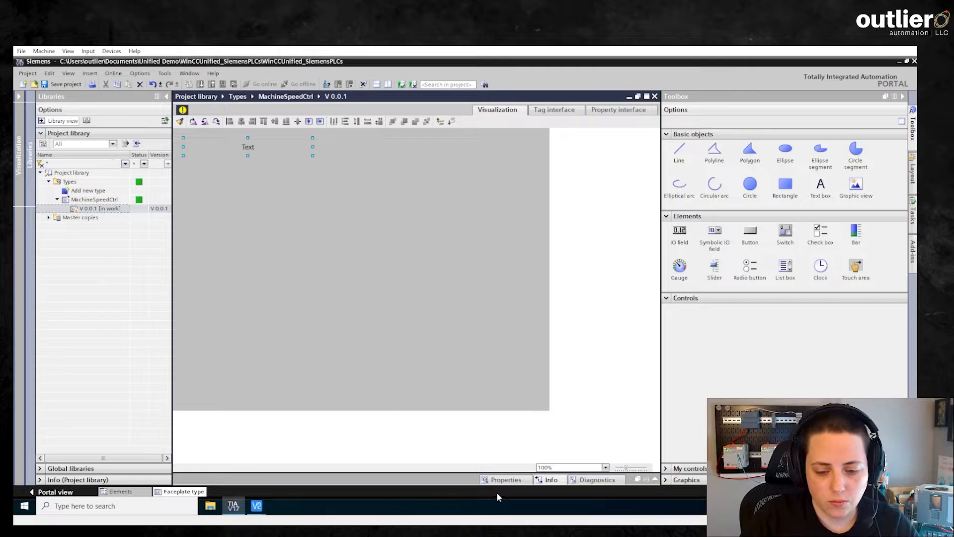
{"action": "left_click", "coordinate": [503, 480]}
{"action": "left_click", "coordinate": [365, 349]}
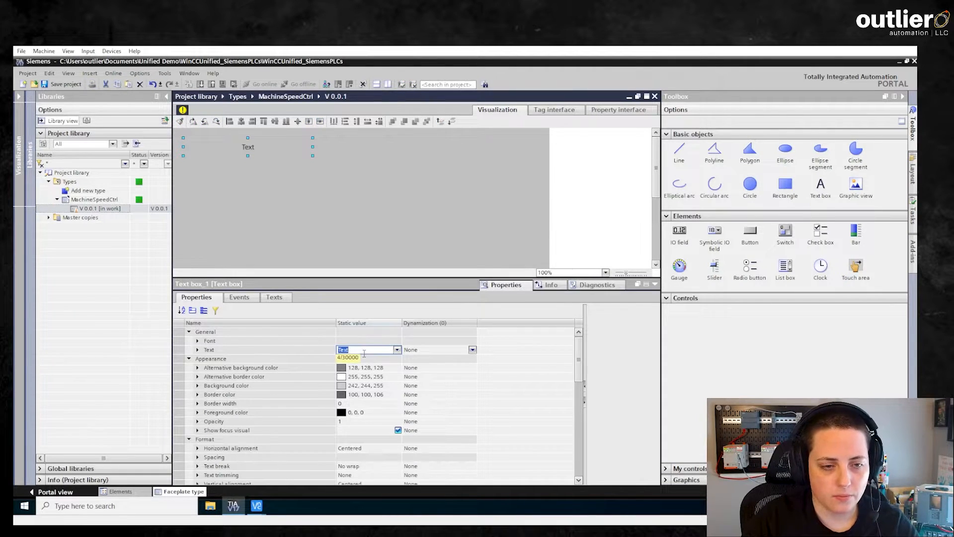
{"action": "type", "text": "machine ins"}
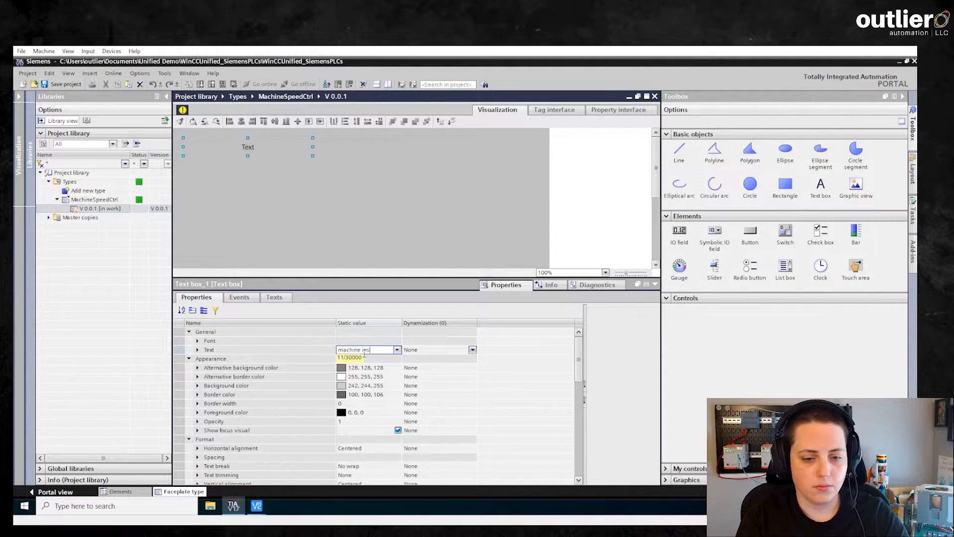
{"action": "type", "text": "tance name"}
{"action": "key", "text": "Return"}
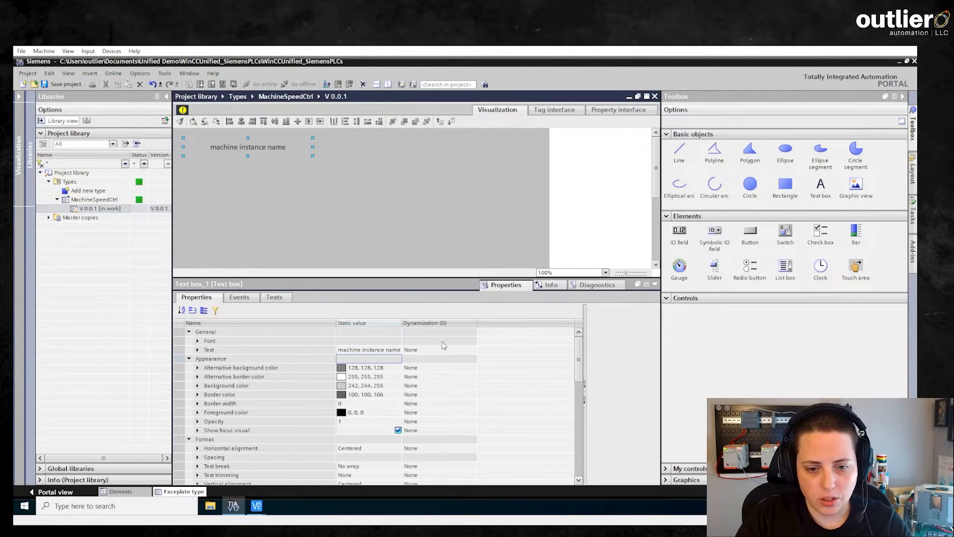
- Set the text box's Text dynamization to Tag, bound to the 'name' interface tag
{"action": "left_click", "coordinate": [453, 348]}
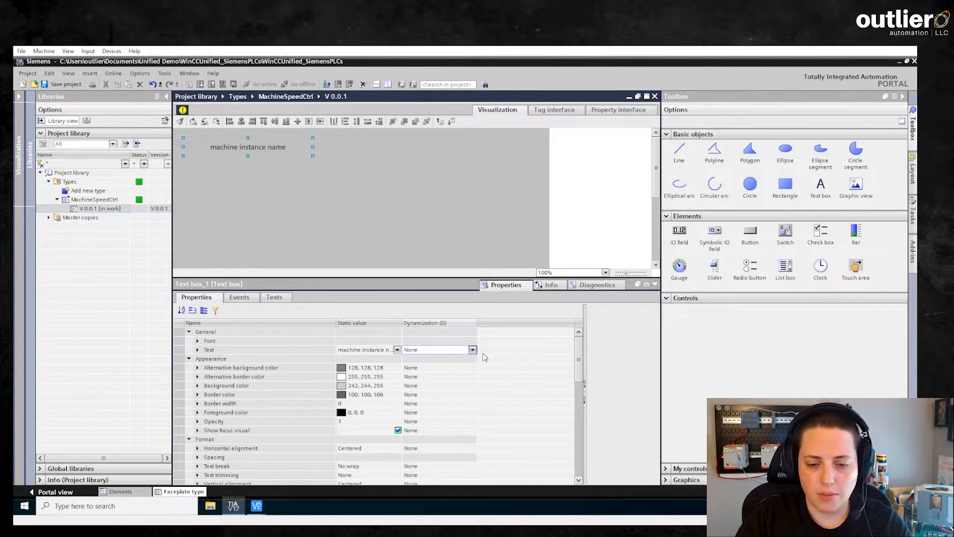
{"action": "left_click", "coordinate": [474, 350]}
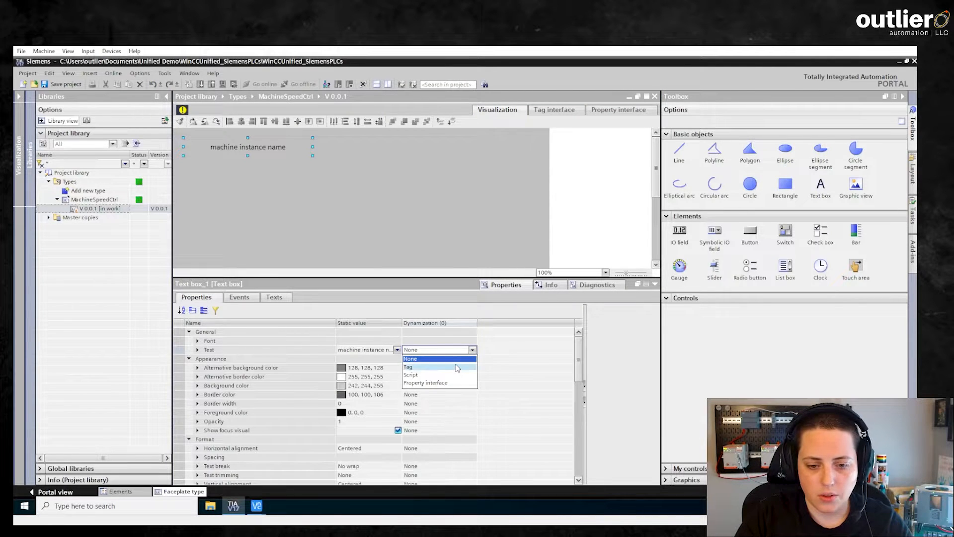
{"action": "left_click", "coordinate": [458, 367]}
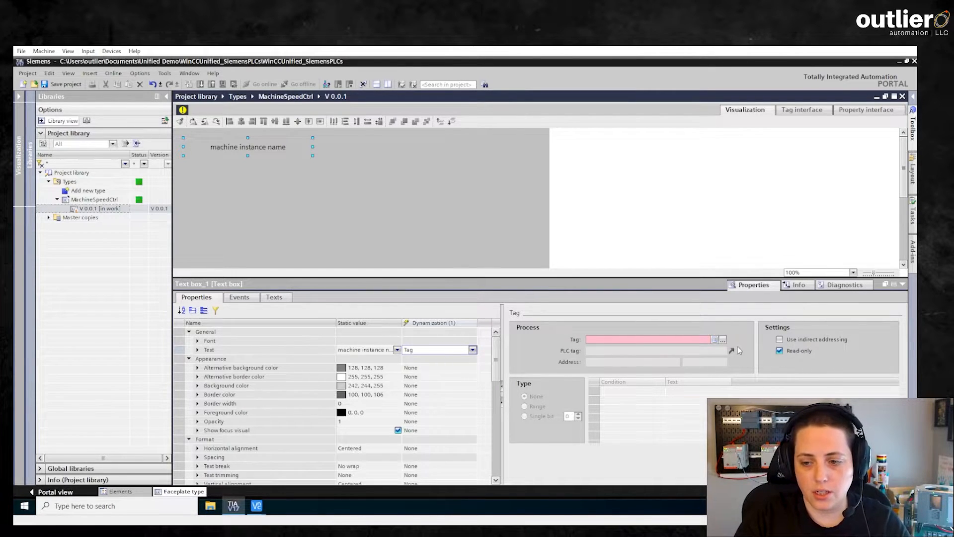
{"action": "left_click", "coordinate": [722, 339]}
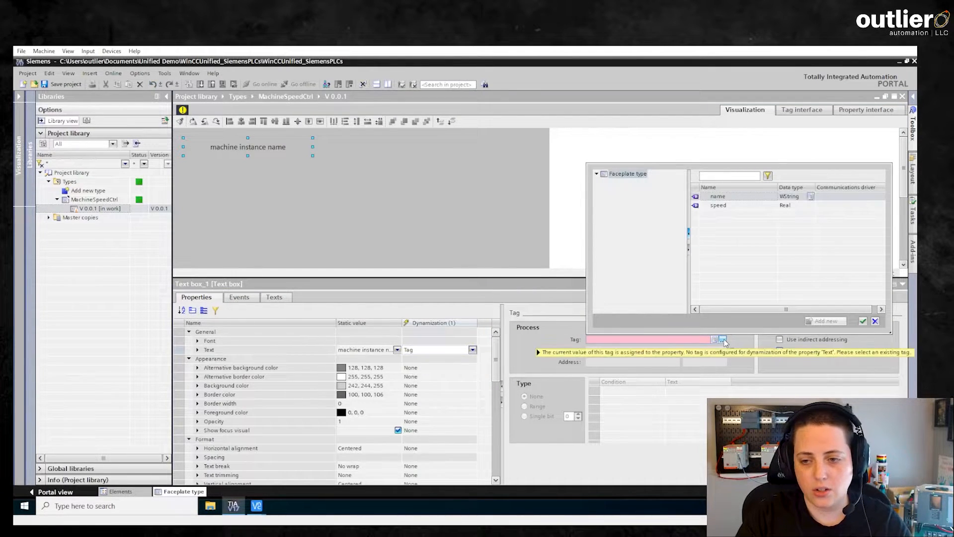
{"action": "double_click", "coordinate": [715, 197]}
{"action": "left_click", "coordinate": [647, 195]}
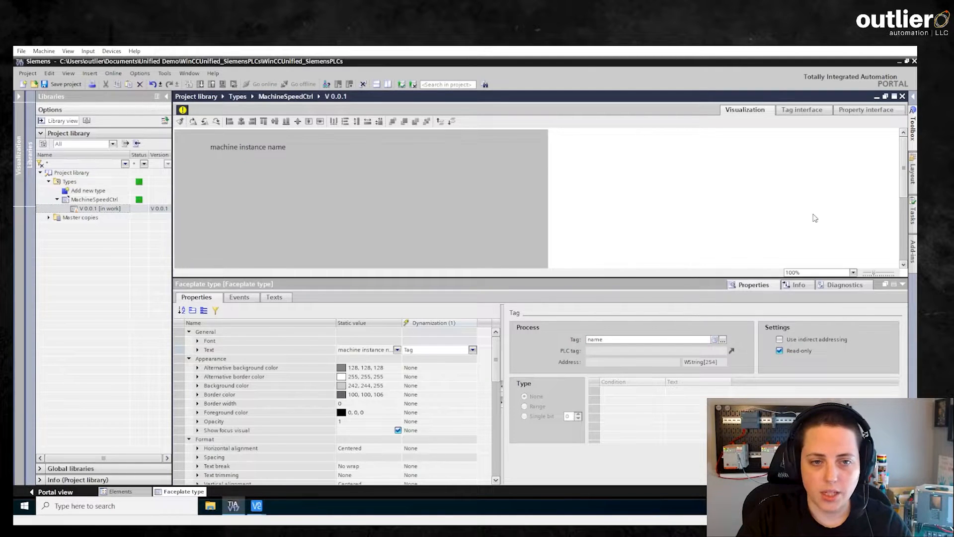
{"action": "left_click", "coordinate": [913, 142]}
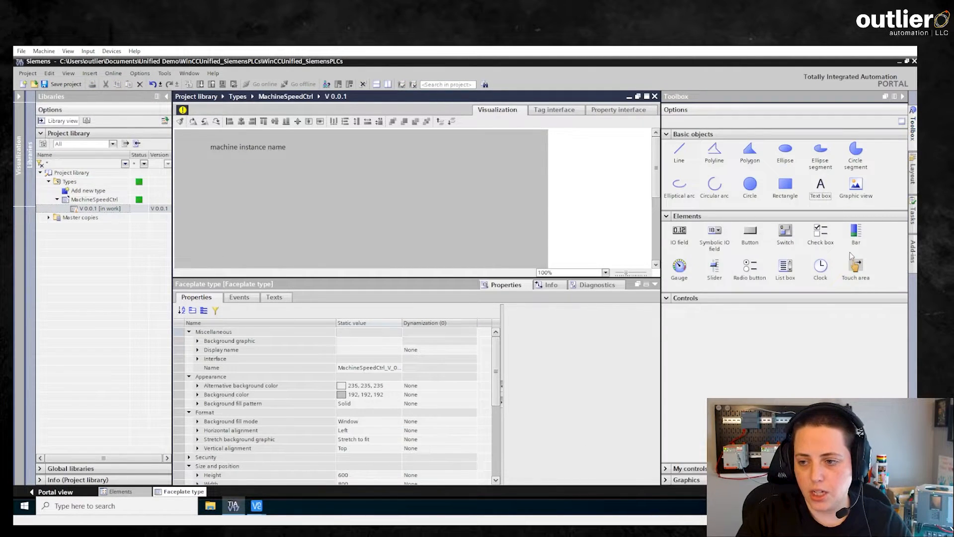
- Add a slider whose process value is driven by the 'speed' interface tag
{"action": "left_click_drag", "start_coordinate": [715, 266], "coordinate": [244, 171]}
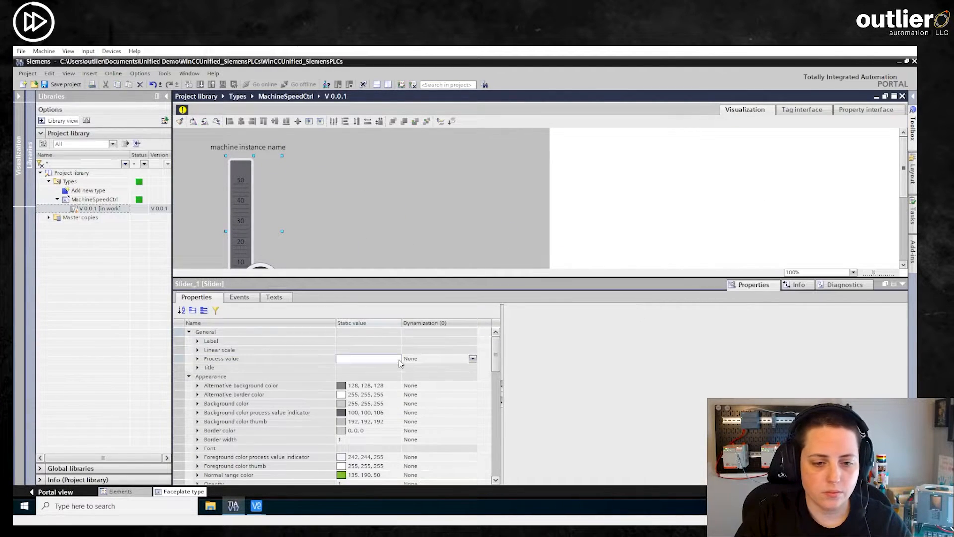
{"action": "left_click", "coordinate": [471, 359]}
{"action": "left_click", "coordinate": [472, 359]}
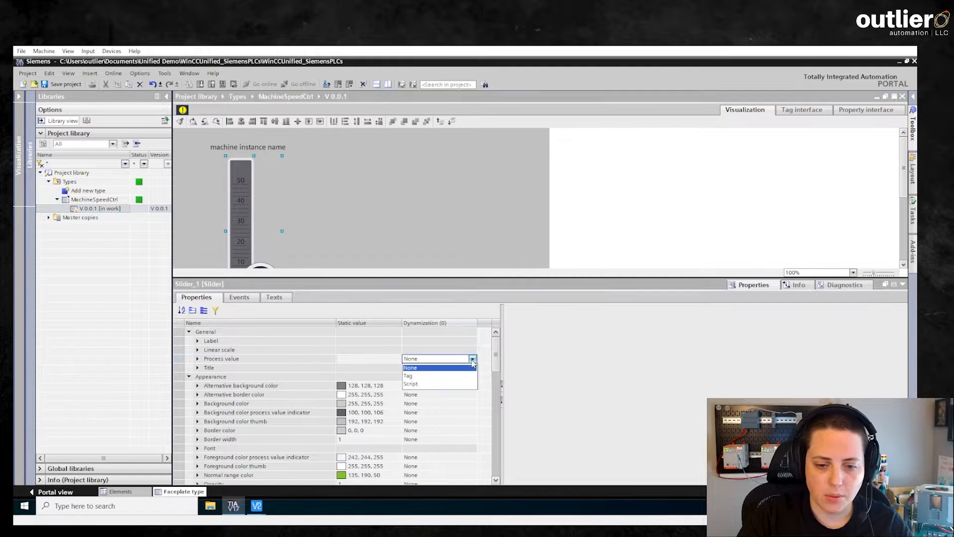
{"action": "left_click", "coordinate": [408, 376]}
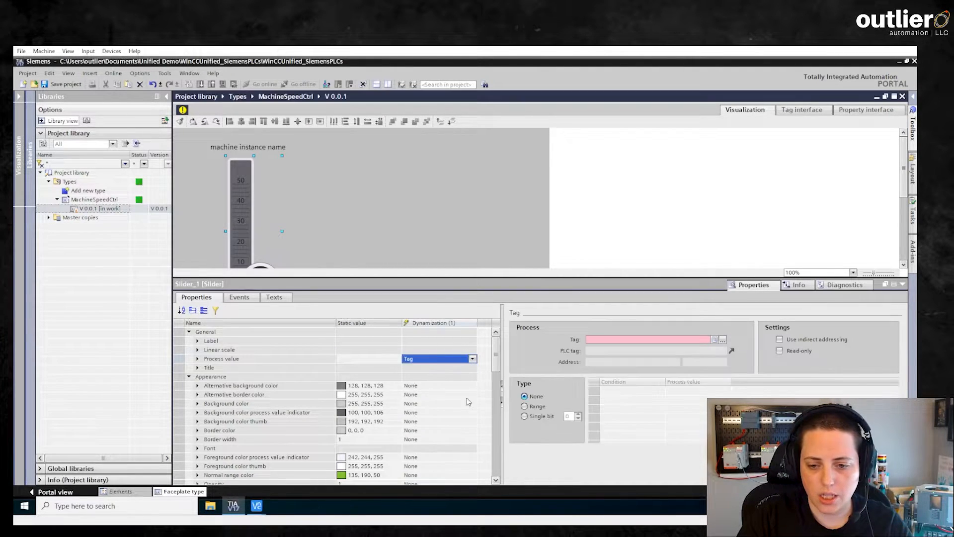
{"action": "left_click", "coordinate": [723, 339]}
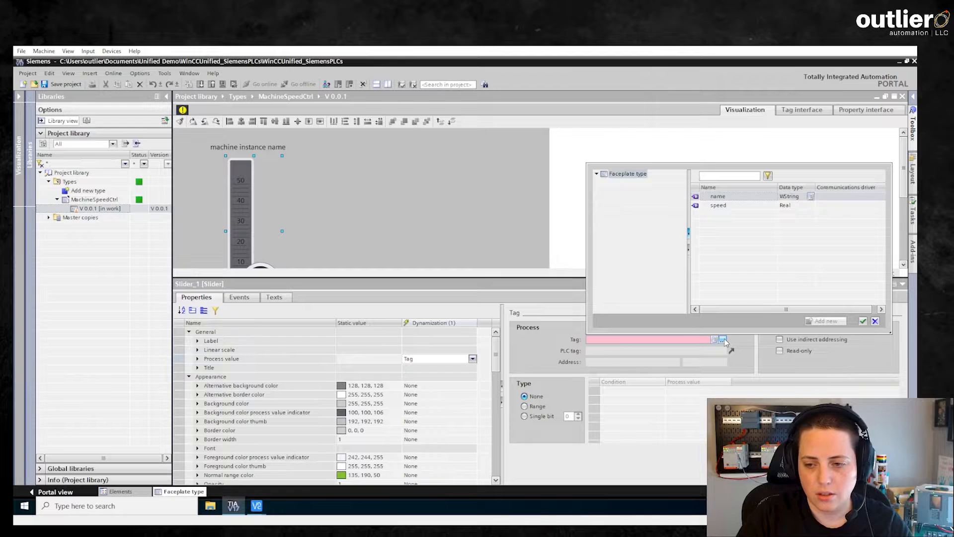
{"action": "left_click", "coordinate": [726, 205]}
{"action": "left_click", "coordinate": [863, 321]}
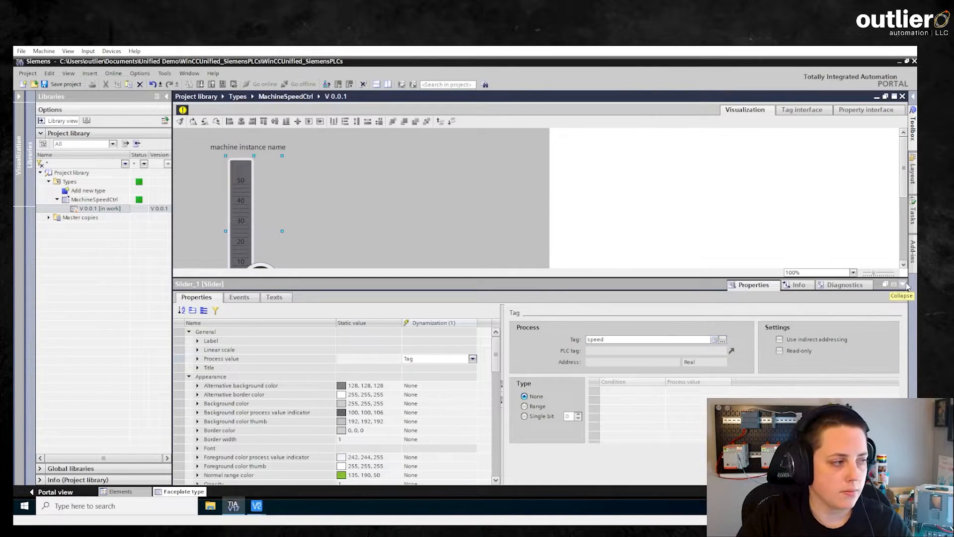
- Align the slider directly beneath the machine instance name label
{"action": "left_click", "coordinate": [458, 197]}
{"action": "left_click_drag", "start_coordinate": [234, 244], "coordinate": [211, 249]}
{"action": "left_click_drag", "start_coordinate": [279, 147], "coordinate": [274, 150]}
{"action": "left_click_drag", "start_coordinate": [220, 232], "coordinate": [234, 235]}
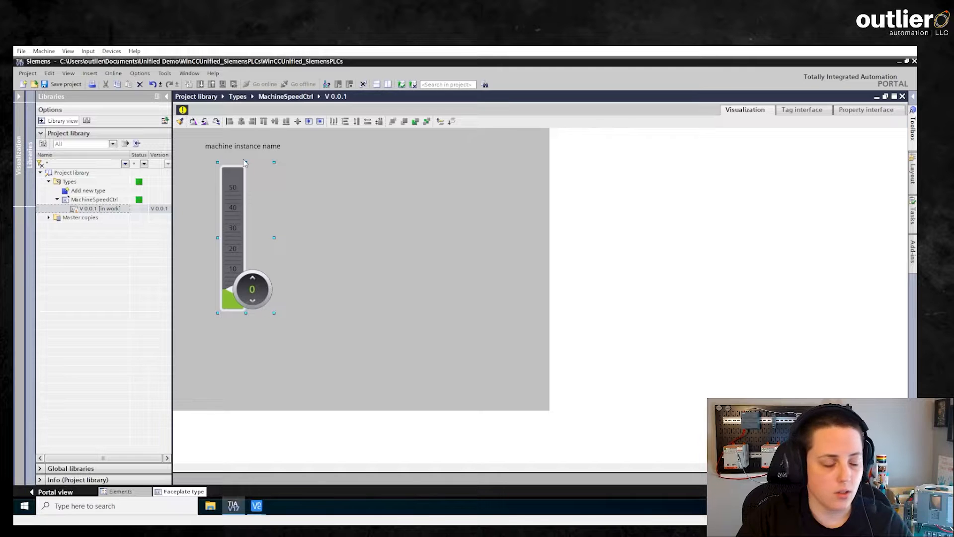
{"action": "left_click", "coordinate": [399, 324]}
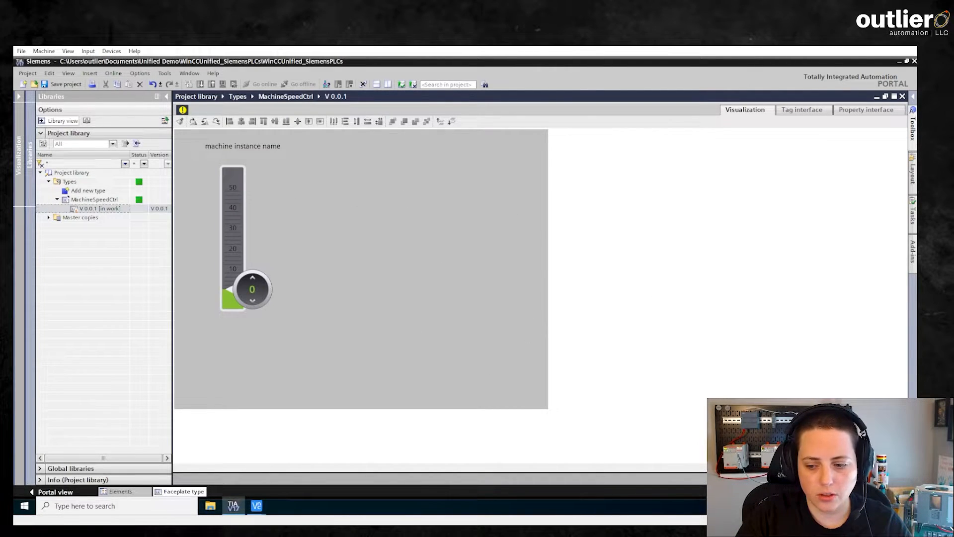
- Give the faceplate a Solid background fill in 128, 128, 128 grey
{"action": "left_click", "coordinate": [753, 479]}
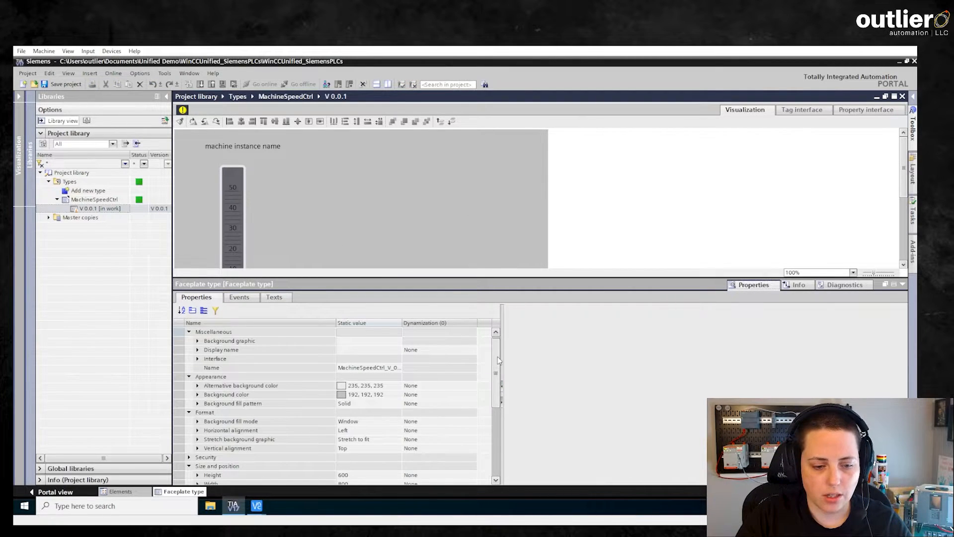
{"action": "scroll", "coordinate": [389, 377], "scroll_direction": "down", "scroll_amount": 3}
{"action": "left_click", "coordinate": [389, 360]}
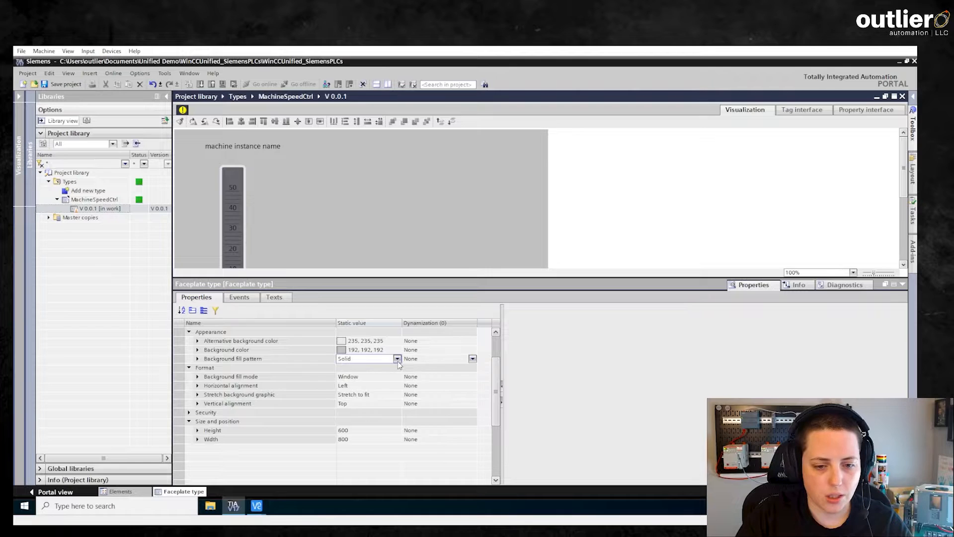
{"action": "left_click", "coordinate": [397, 358]}
{"action": "left_click", "coordinate": [390, 368]}
{"action": "left_click", "coordinate": [378, 350]}
{"action": "left_click", "coordinate": [397, 350]}
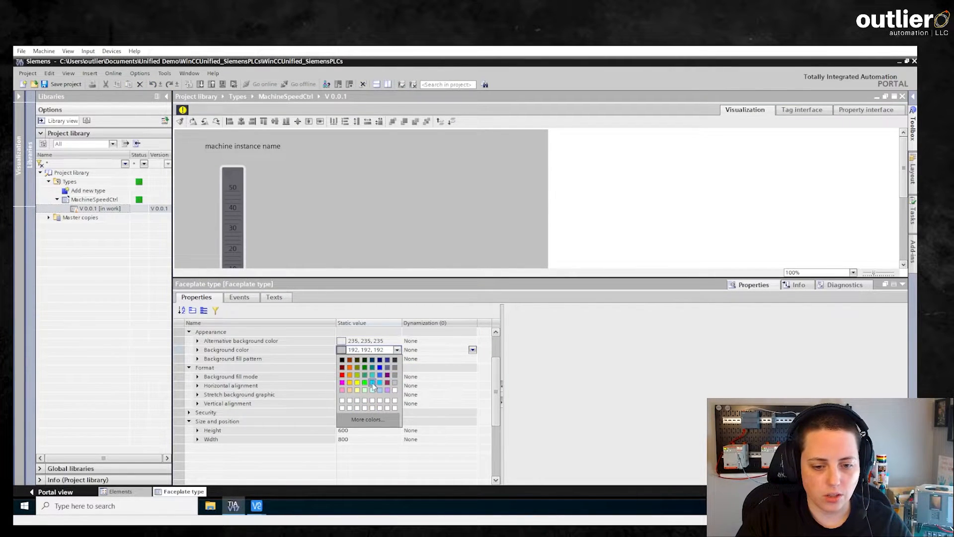
{"action": "left_click", "coordinate": [395, 359]}
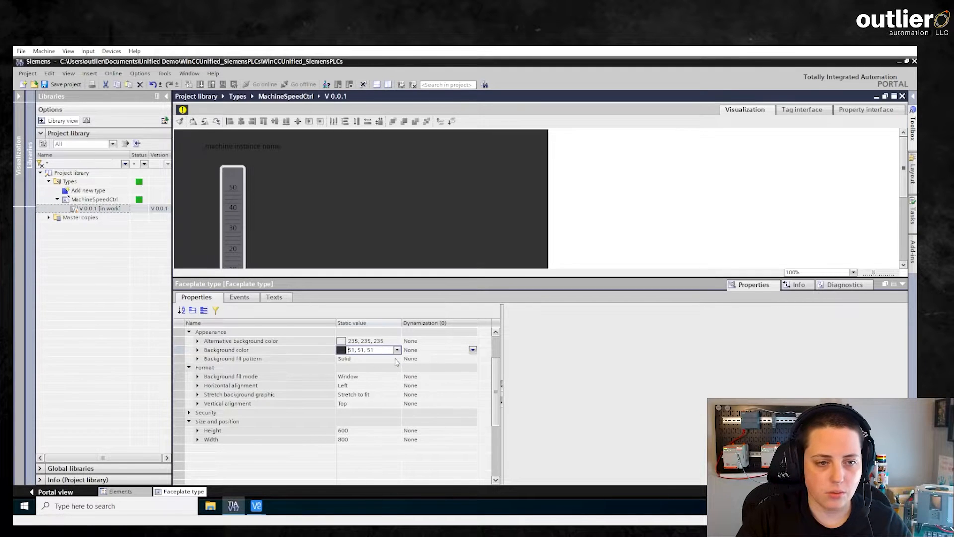
{"action": "left_click", "coordinate": [397, 350]}
{"action": "left_click", "coordinate": [395, 372]}
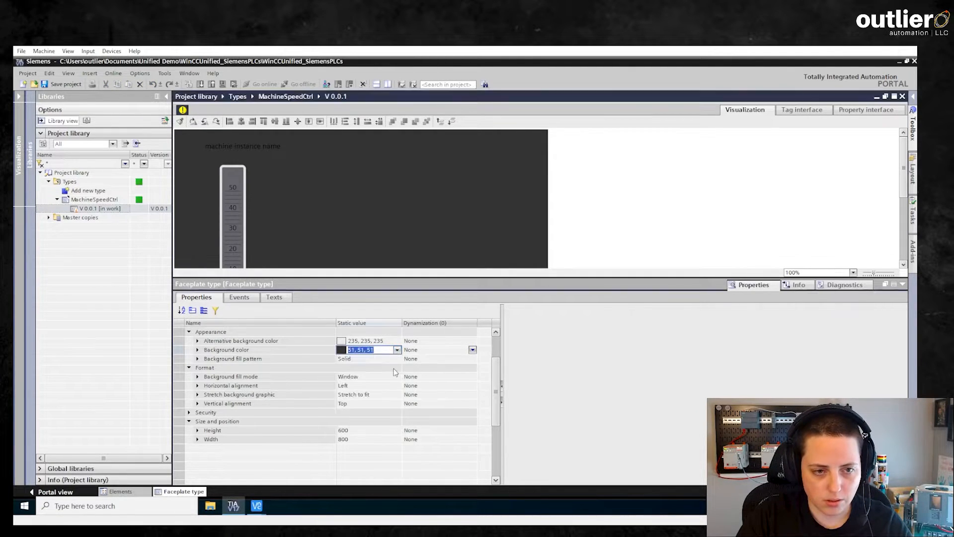
- Set the faceplate width to 200 and height to 400
{"action": "left_click", "coordinate": [382, 440]}
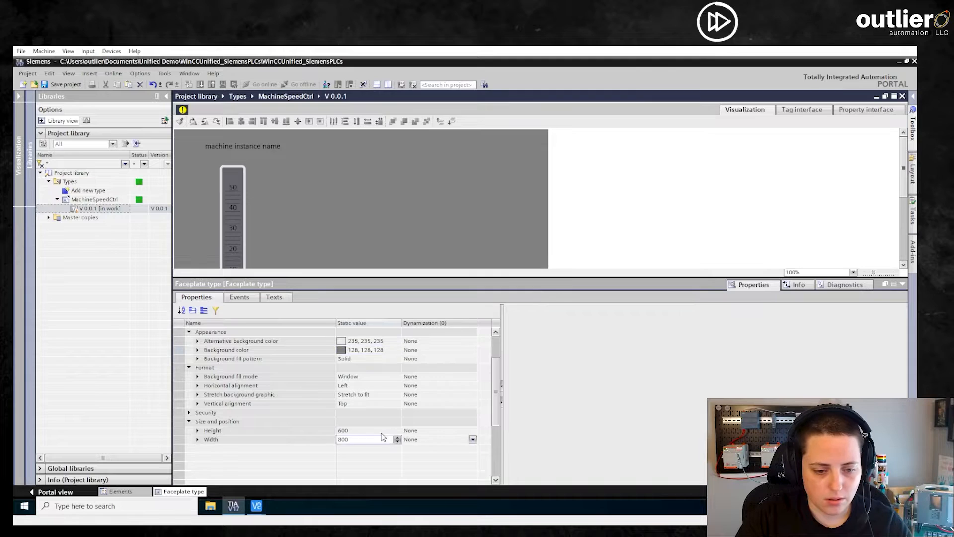
{"action": "type", "text": "200"}
{"action": "key", "text": "Return"}
{"action": "left_click", "coordinate": [383, 431]}
{"action": "type", "text": "400"}
{"action": "key", "text": "Return"}
{"action": "left_click_drag", "start_coordinate": [716, 278], "coordinate": [717, 375]}
{"action": "left_click", "coordinate": [248, 142]}
{"action": "left_click", "coordinate": [186, 212]}
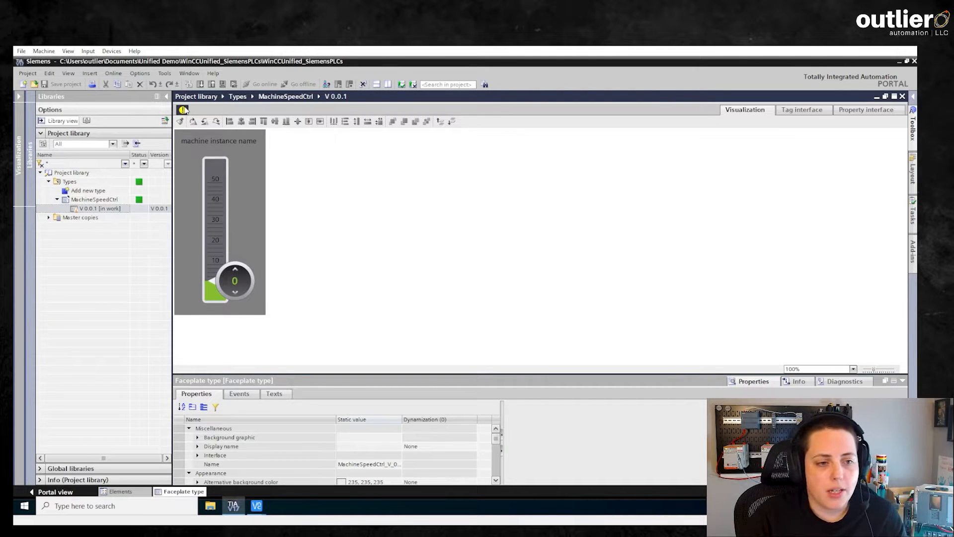
- Release version 0.0.1 with comment 'this is a new release' and save the project
{"action": "left_click", "coordinate": [183, 110]}
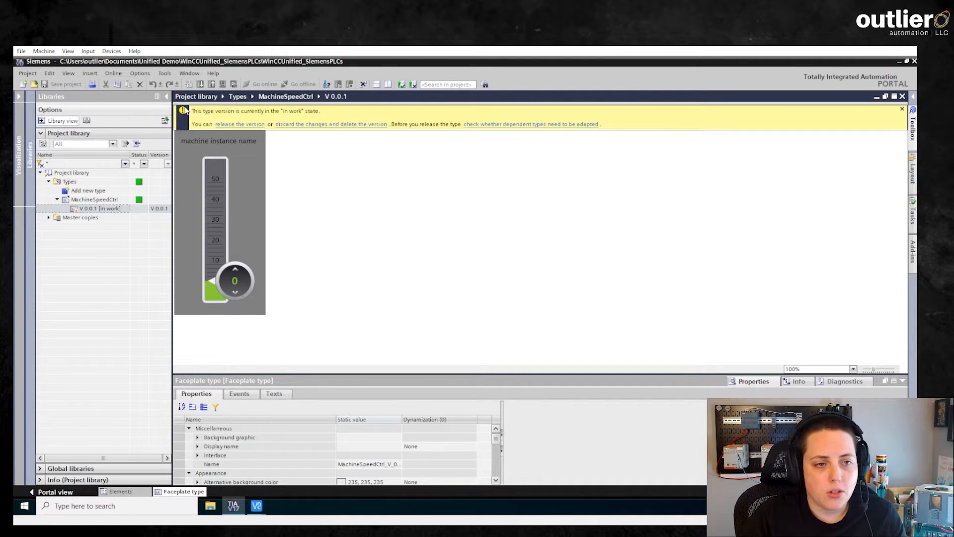
{"action": "right_click", "coordinate": [104, 200]}
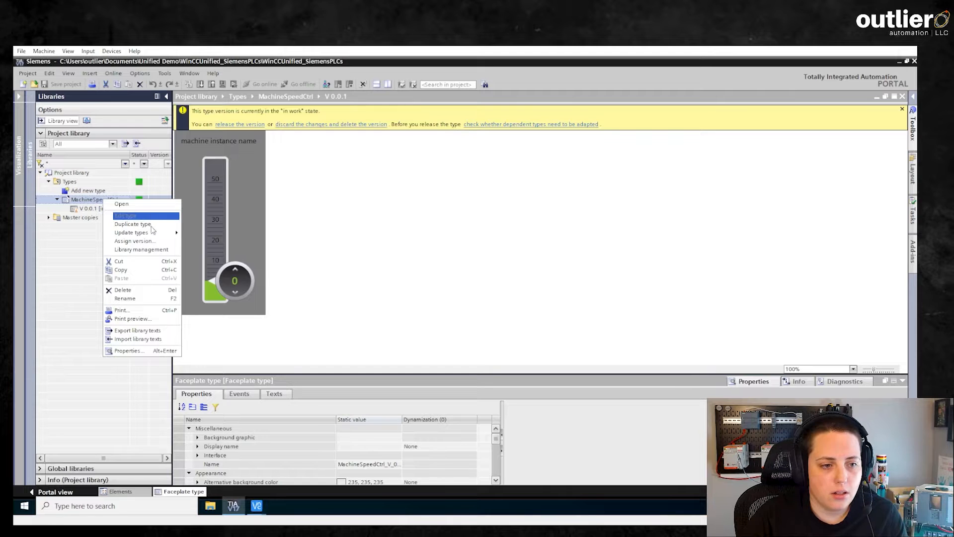
{"action": "right_click", "coordinate": [92, 209]}
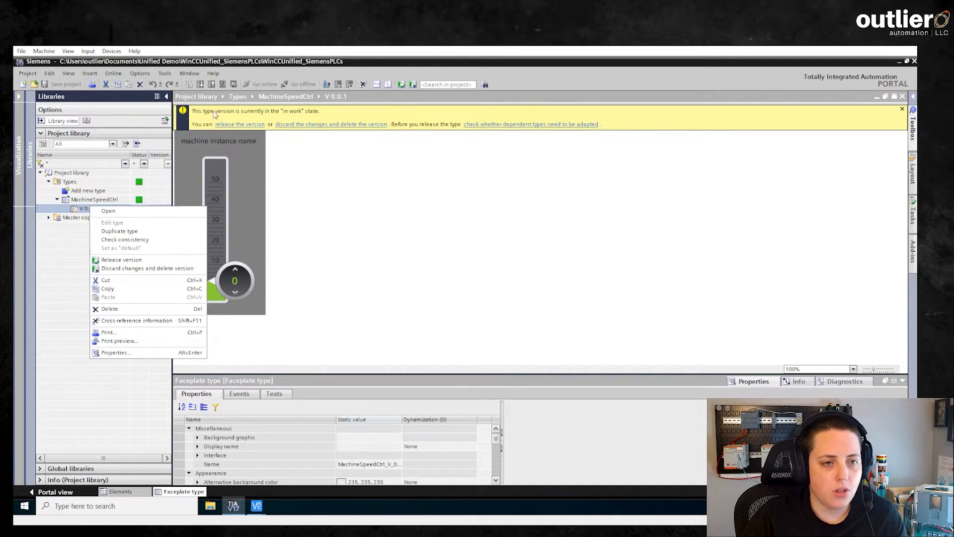
{"action": "left_click", "coordinate": [263, 125]}
{"action": "left_click", "coordinate": [470, 265]}
{"action": "type", "text": "thi"}
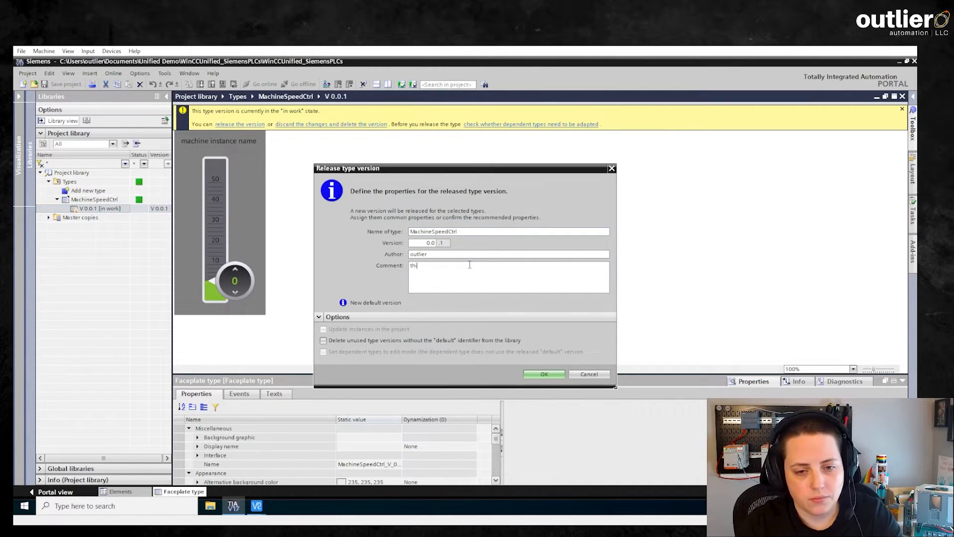
{"action": "type", "text": "s is a new release"}
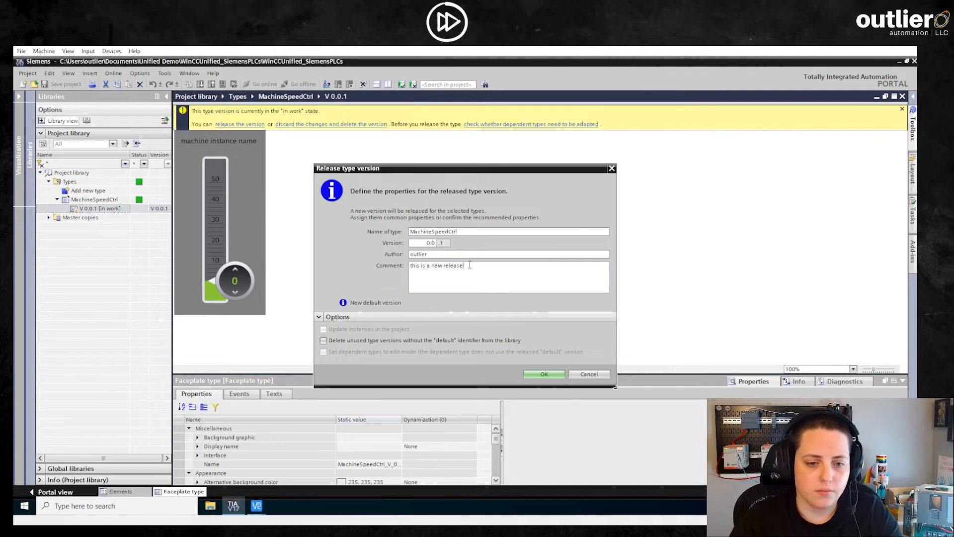
{"action": "left_click", "coordinate": [547, 375]}
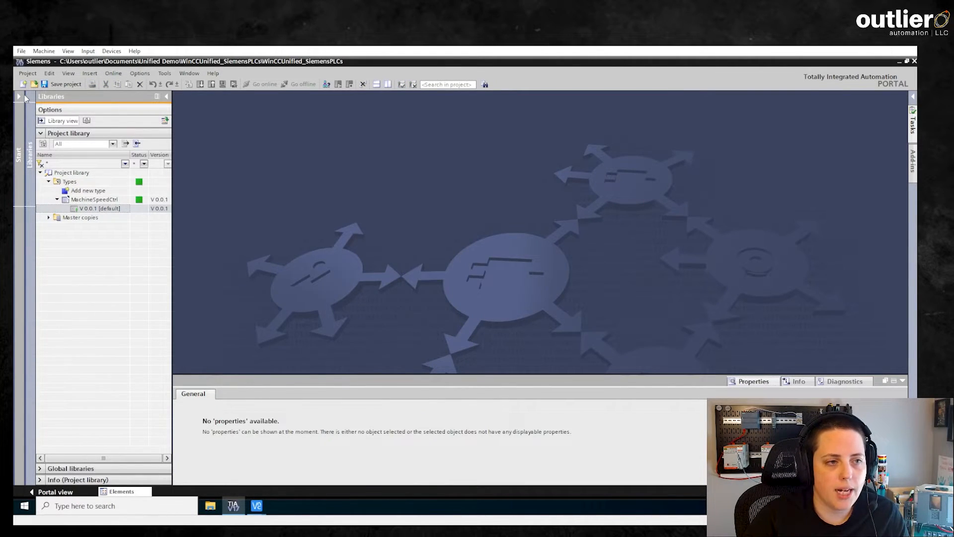
{"action": "key", "text": "ctrl+s"}
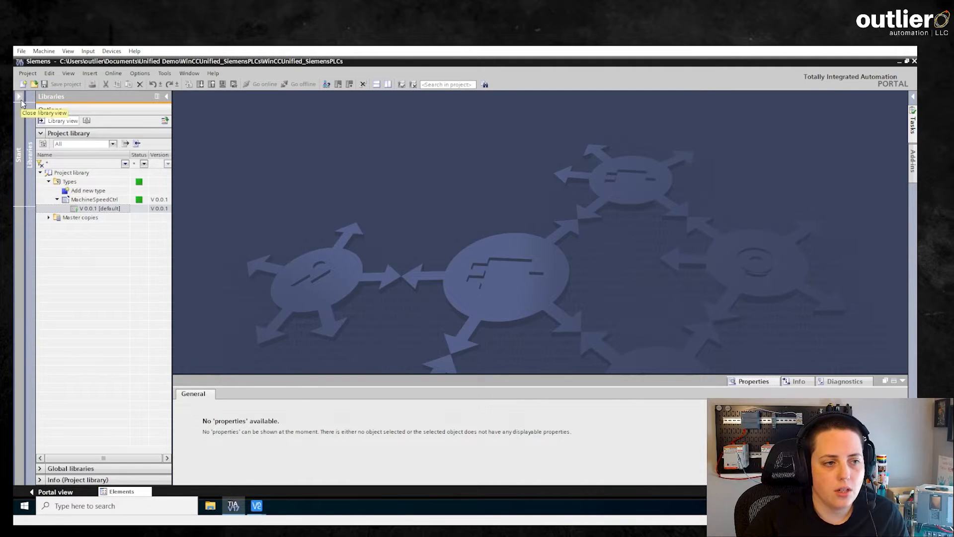
{"action": "left_click", "coordinate": [19, 97]}
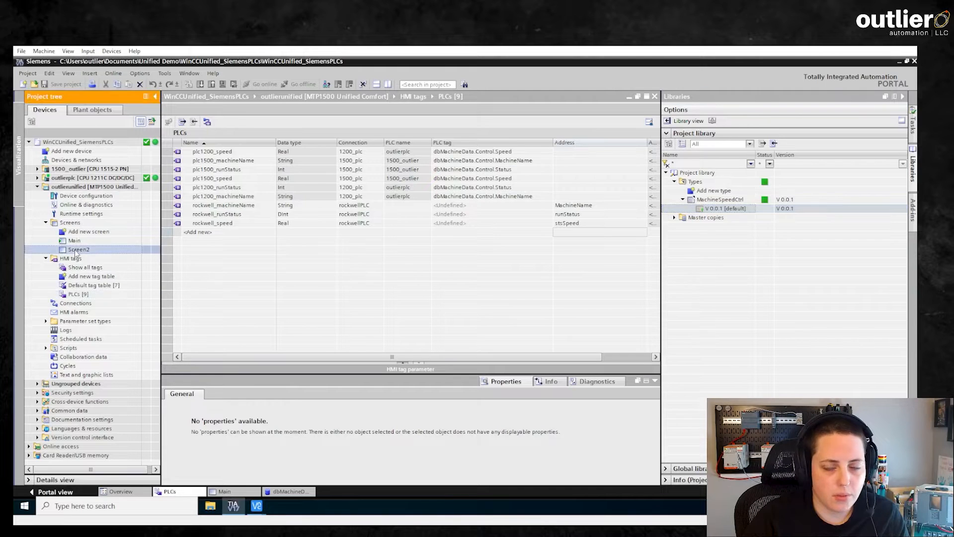
- Open the Main screen and place a MachineSpeedCtrl faceplate on it
{"action": "double_click", "coordinate": [74, 240]}
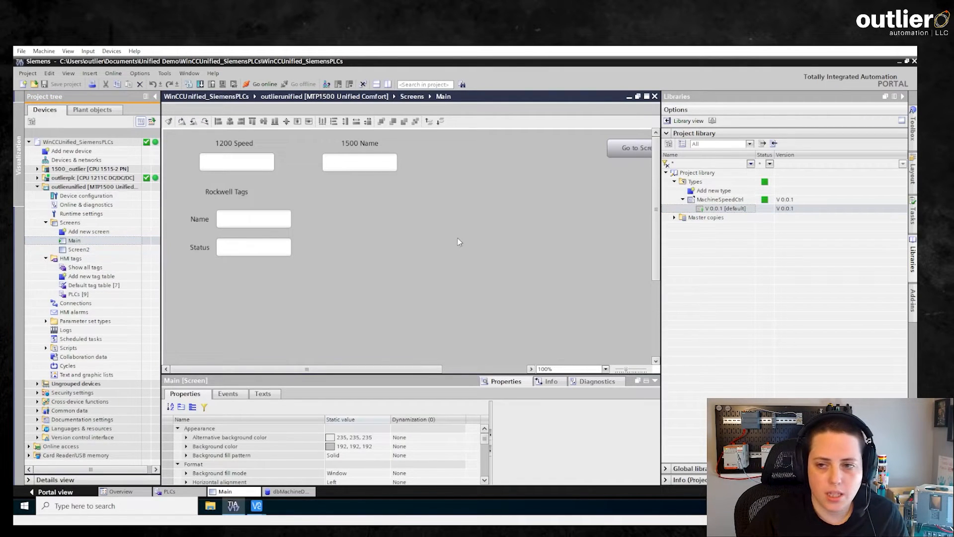
{"action": "left_click_drag", "start_coordinate": [709, 204], "coordinate": [340, 189]}
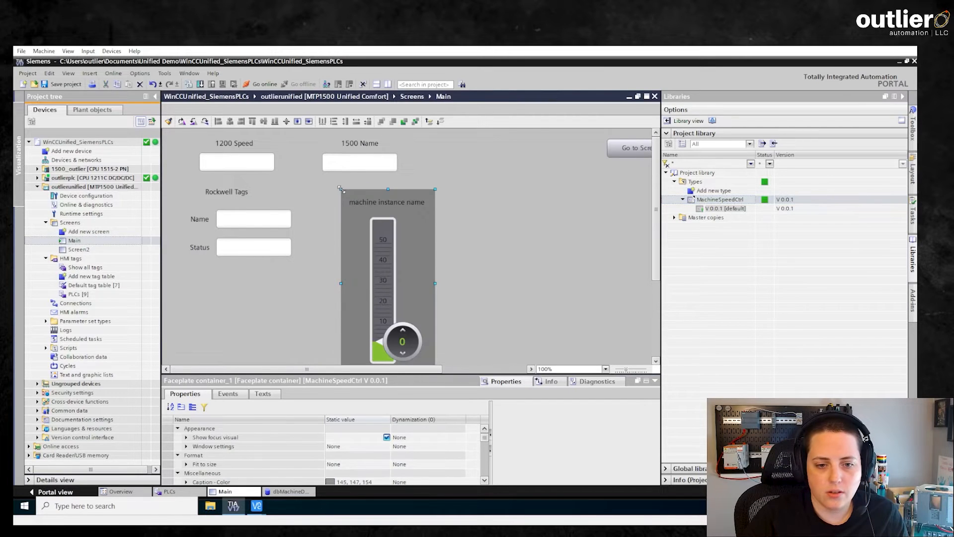
{"action": "scroll", "coordinate": [654, 166], "scroll_direction": "down", "scroll_amount": 3}
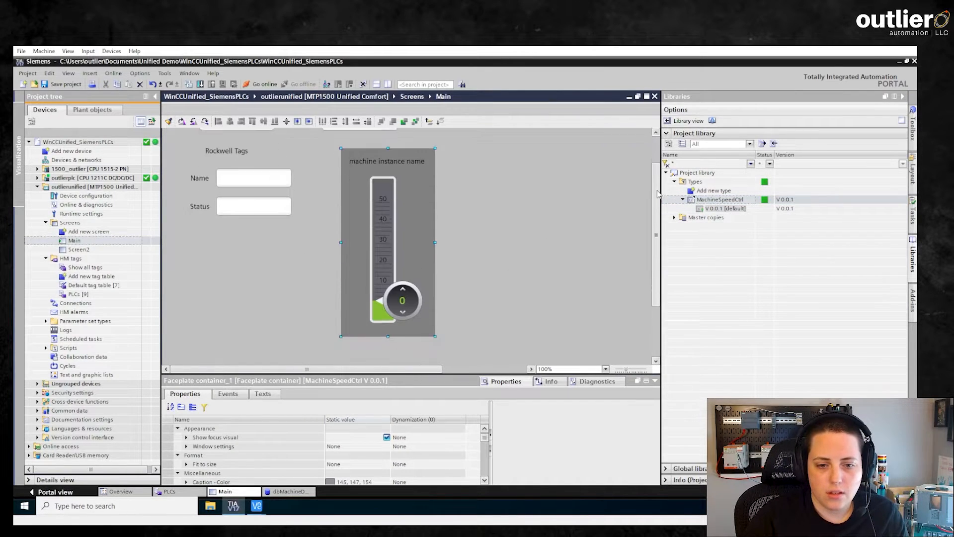
{"action": "left_click_drag", "start_coordinate": [454, 374], "coordinate": [455, 296]}
{"action": "scroll", "coordinate": [656, 184], "scroll_direction": "down", "scroll_amount": 1}
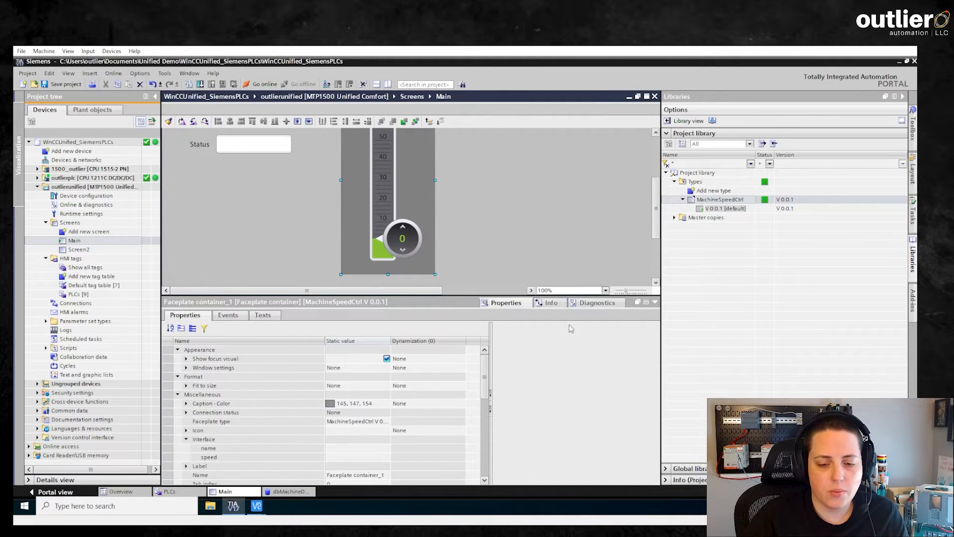
{"action": "scroll", "coordinate": [487, 370], "scroll_direction": "down", "scroll_amount": 1}
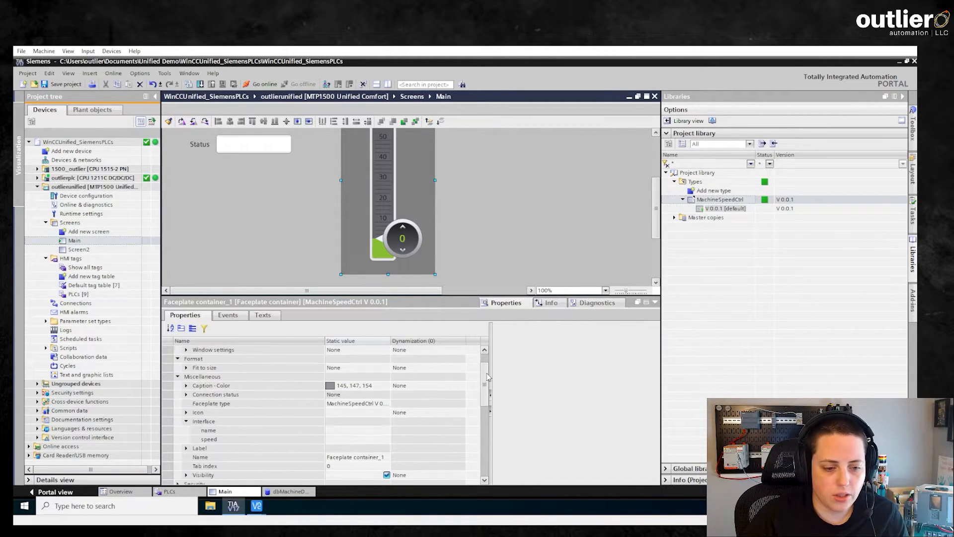
- Bind the faceplate's name to plc1200_machineName and speed to plc1200_speed
{"action": "left_click", "coordinate": [198, 414]}
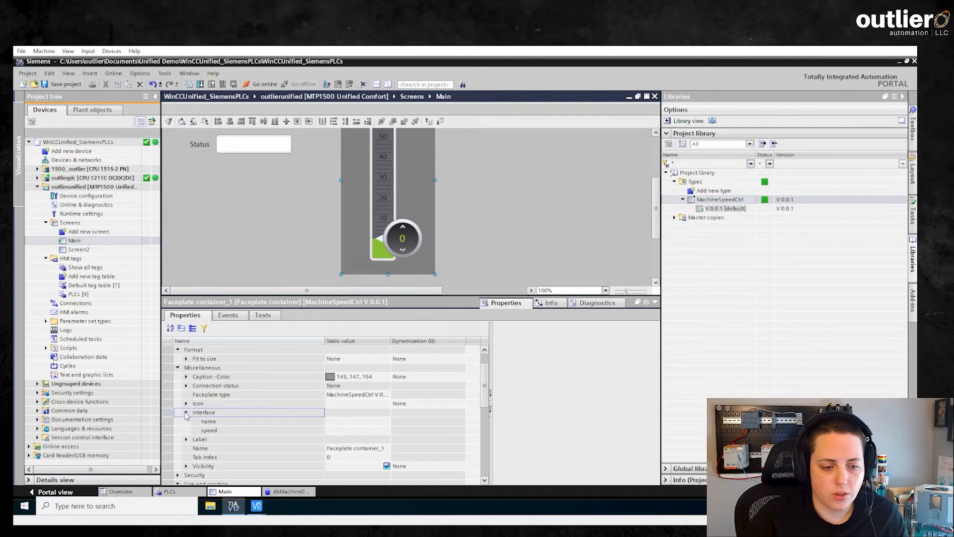
{"action": "left_click", "coordinate": [383, 422]}
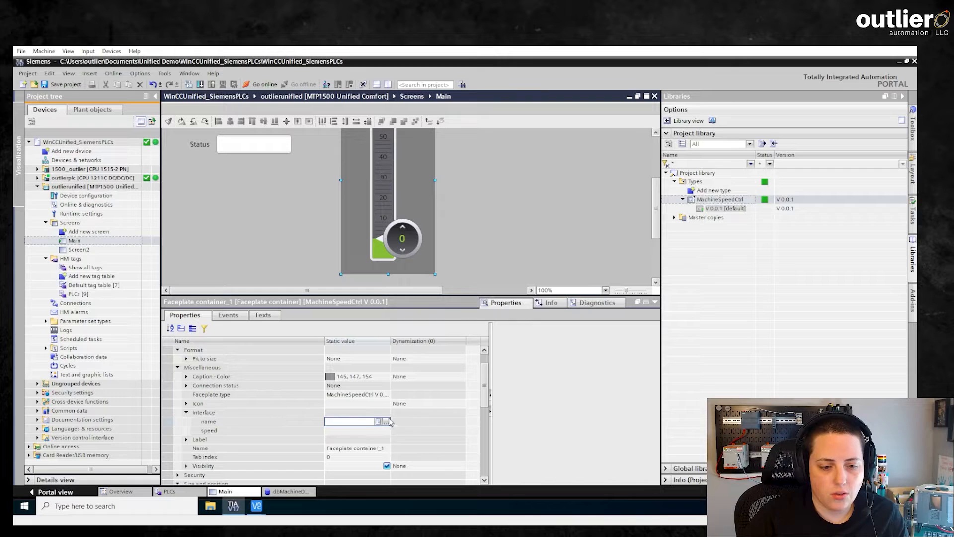
{"action": "left_click", "coordinate": [386, 422]}
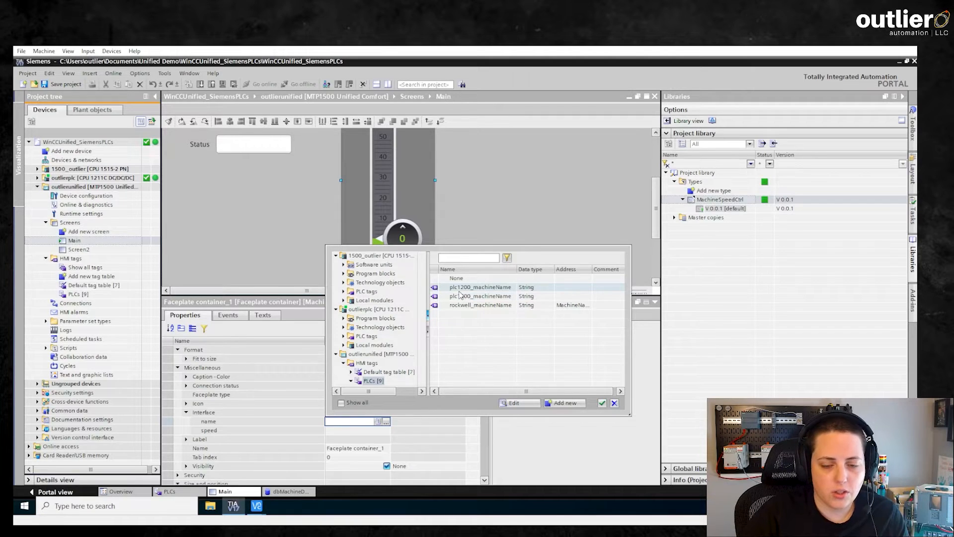
{"action": "left_click", "coordinate": [602, 404]}
{"action": "left_click", "coordinate": [388, 431]}
{"action": "left_click", "coordinate": [386, 431]}
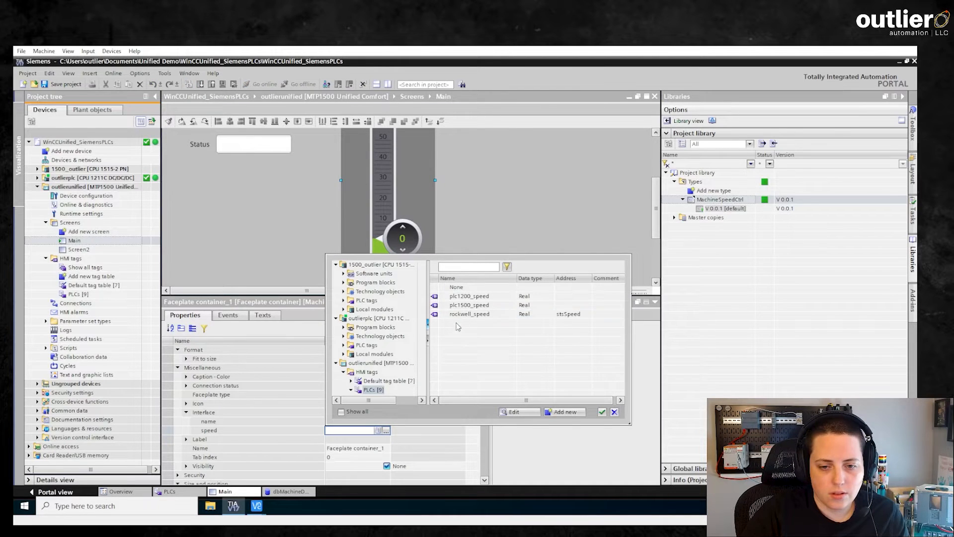
{"action": "left_click", "coordinate": [461, 296]}
{"action": "left_click", "coordinate": [602, 411]}
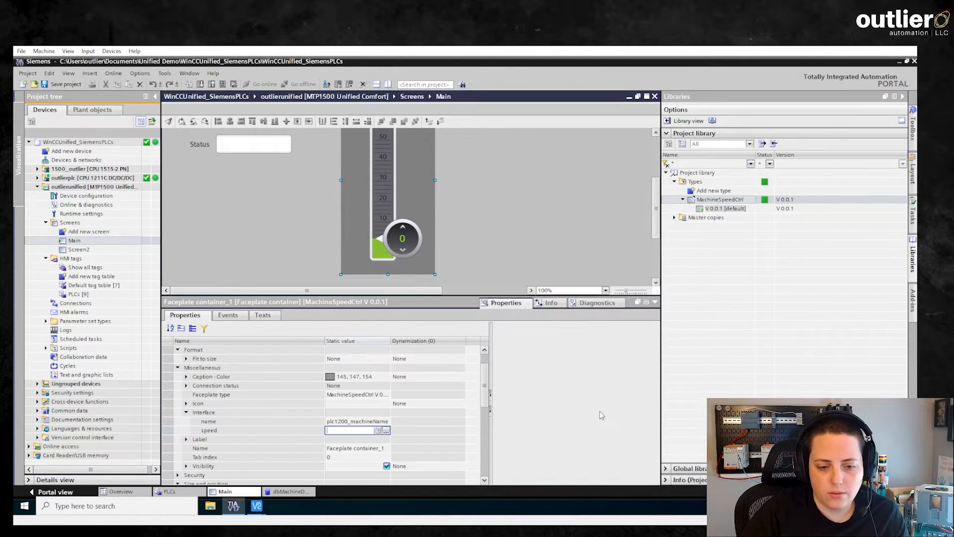
{"action": "left_click", "coordinate": [474, 203]}
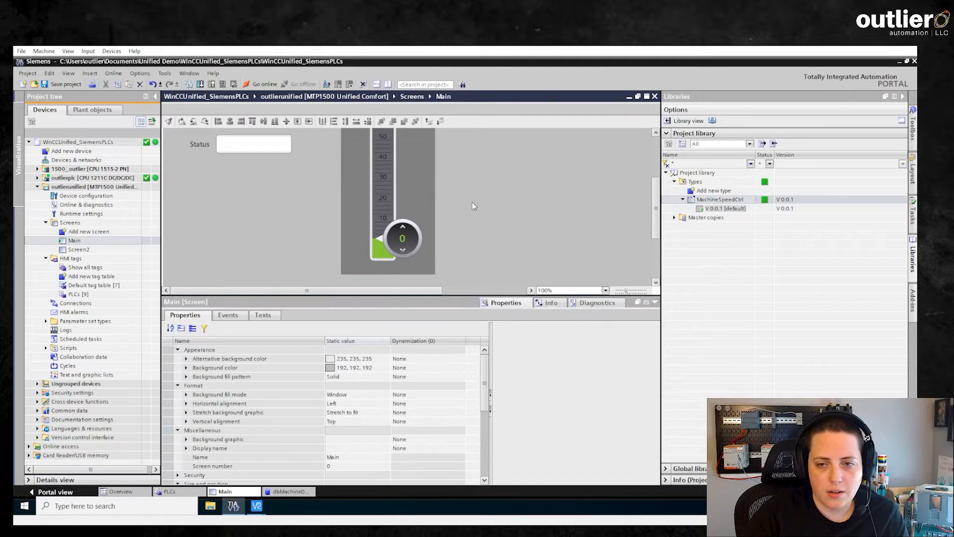
{"action": "key", "text": "ctrl+c"}
- Paste a copy of the faceplate to the right of the original
{"action": "key", "text": "ctrl+v"}
{"action": "left_click_drag", "start_coordinate": [386, 218], "coordinate": [501, 216]}
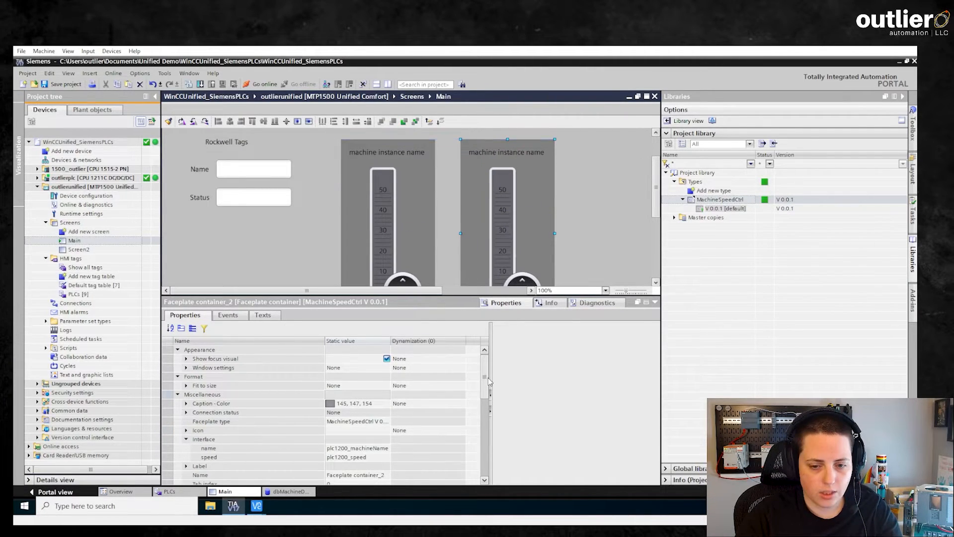
{"action": "scroll", "coordinate": [486, 389], "scroll_direction": "down", "scroll_amount": 1}
- Bind the copy's name to rockwell_machineName and speed to rockwell_speed
{"action": "left_click", "coordinate": [367, 440]}
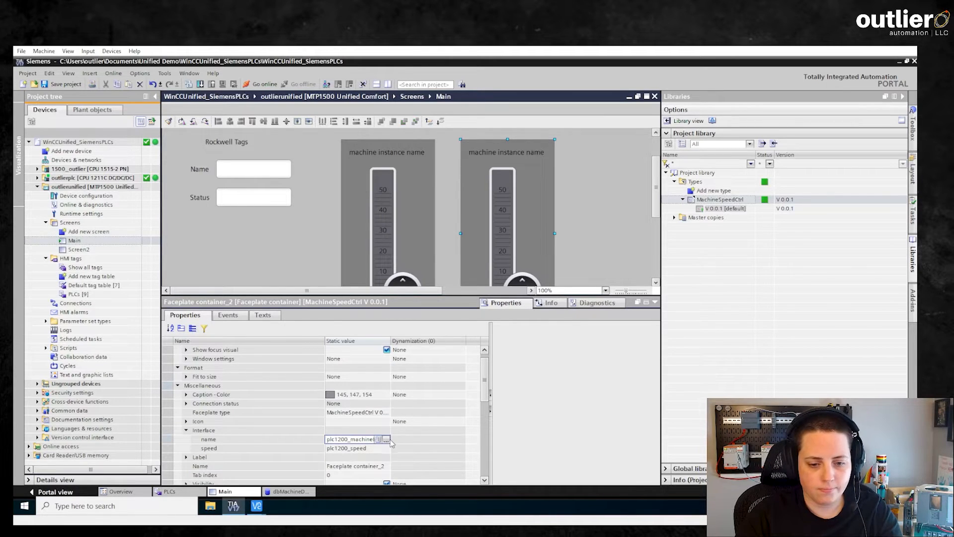
{"action": "left_click", "coordinate": [388, 440]}
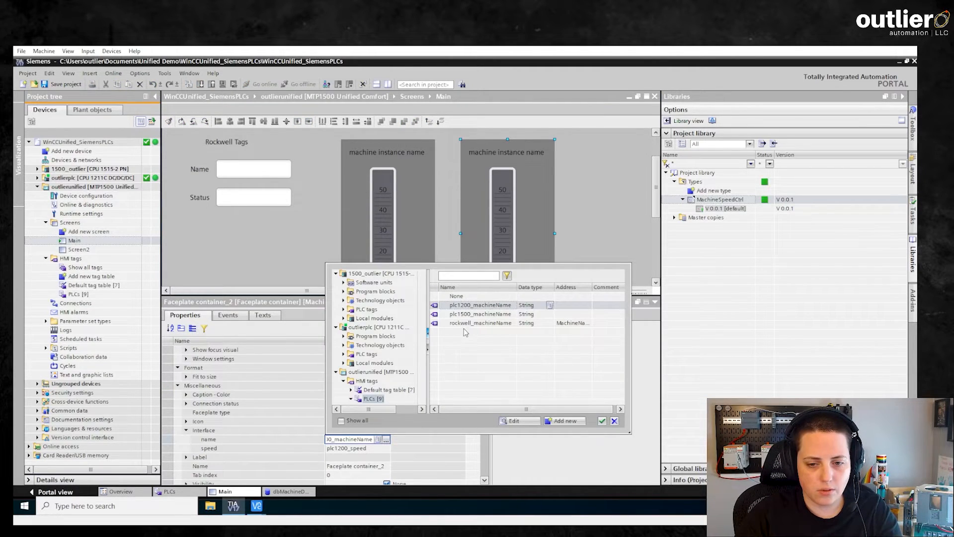
{"action": "left_click", "coordinate": [478, 323]}
{"action": "left_click", "coordinate": [602, 421]}
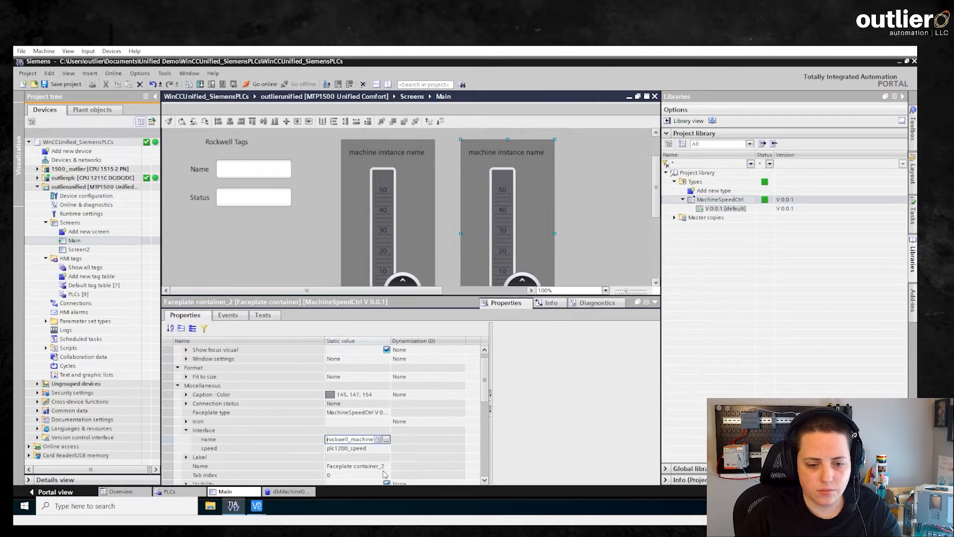
{"action": "left_click", "coordinate": [351, 448]}
{"action": "left_click", "coordinate": [387, 448]}
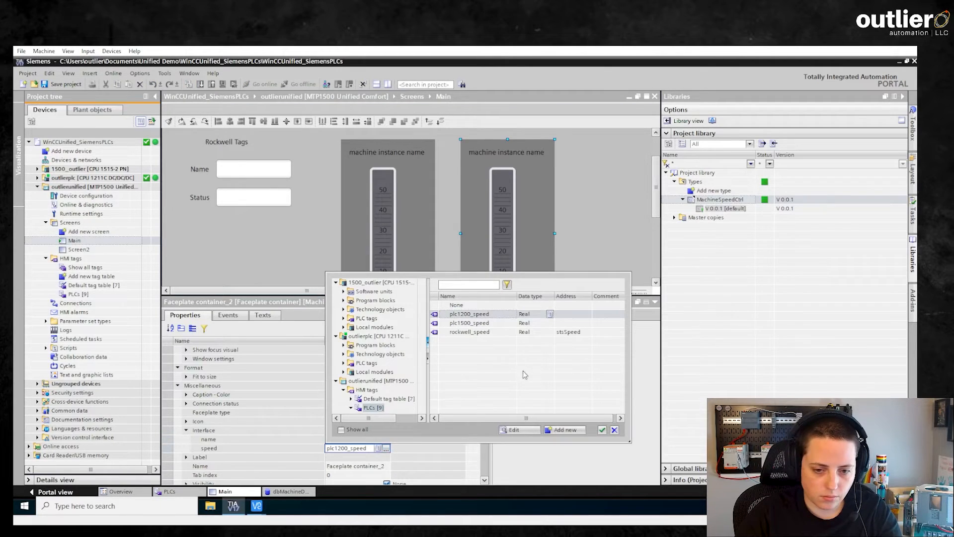
{"action": "left_click", "coordinate": [486, 336]}
{"action": "left_click", "coordinate": [602, 430]}
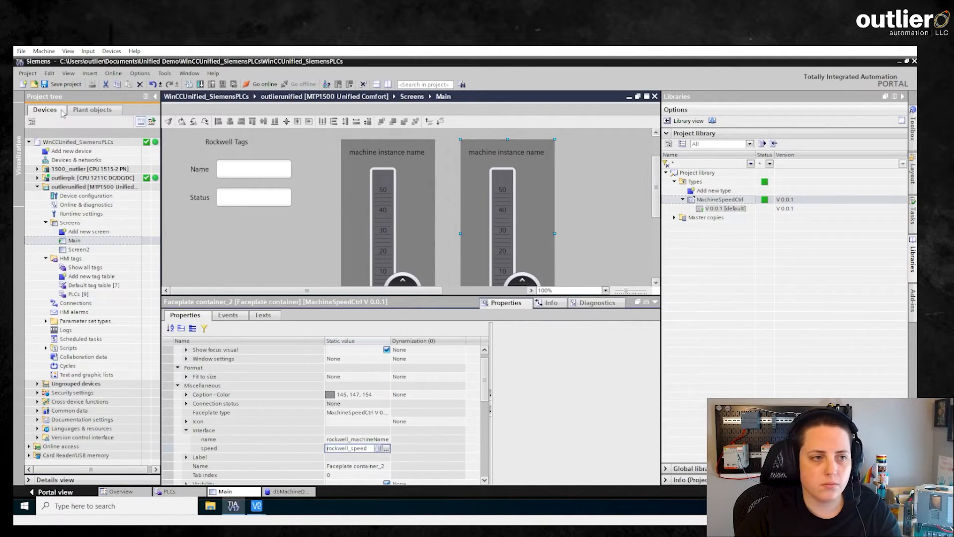
- Save the project and compile the outlierunified HMI device
{"action": "left_click", "coordinate": [63, 84]}
{"action": "left_click", "coordinate": [656, 303]}
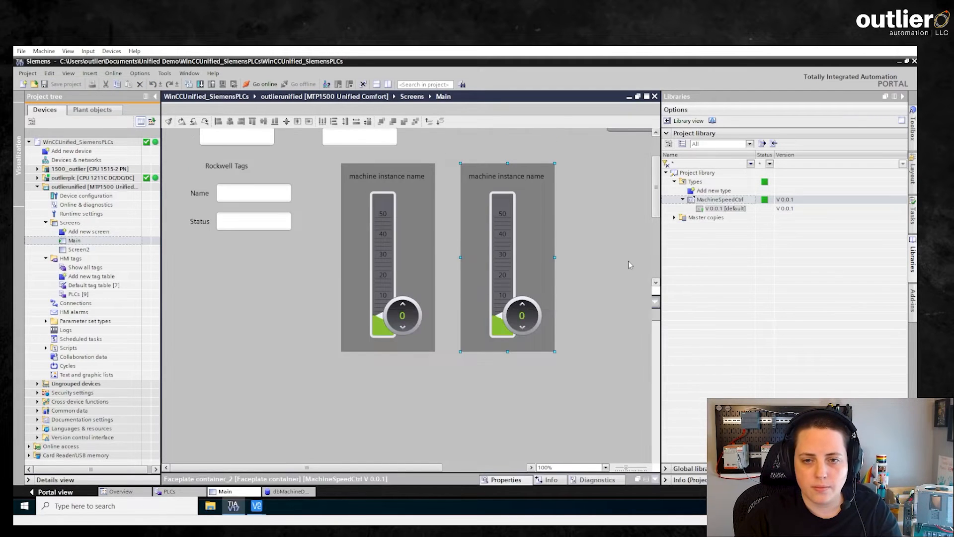
{"action": "left_click", "coordinate": [98, 187]}
{"action": "key", "text": "ctrl+b"}
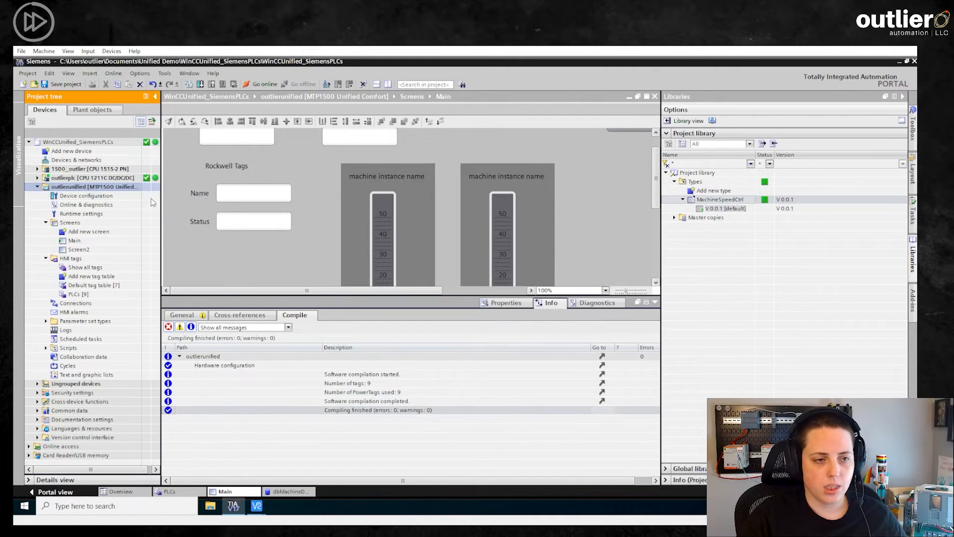
- Fully download the runtime to the panel and connect VNC Viewer to 192.168.1.30
{"action": "left_click", "coordinate": [200, 85]}
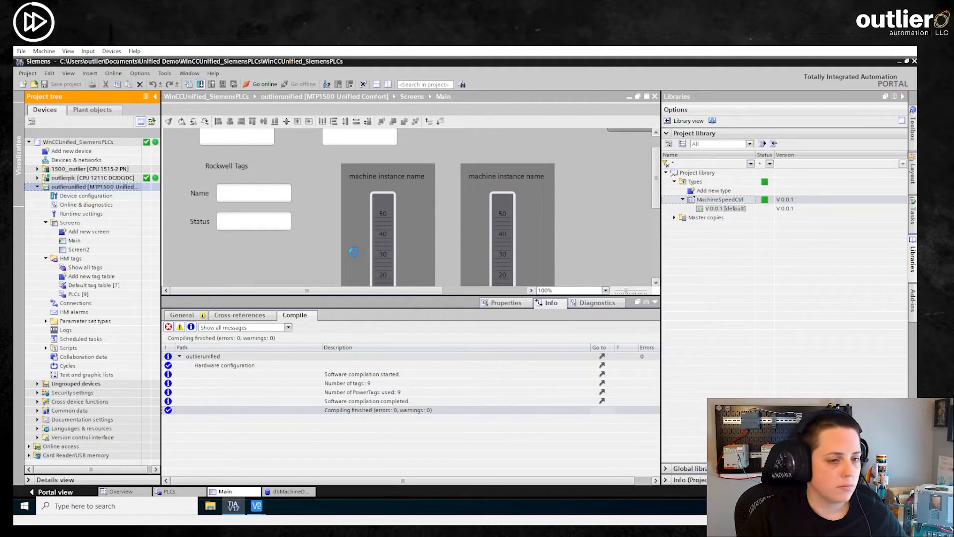
{"action": "left_click", "coordinate": [596, 231]}
{"action": "left_click", "coordinate": [592, 248]}
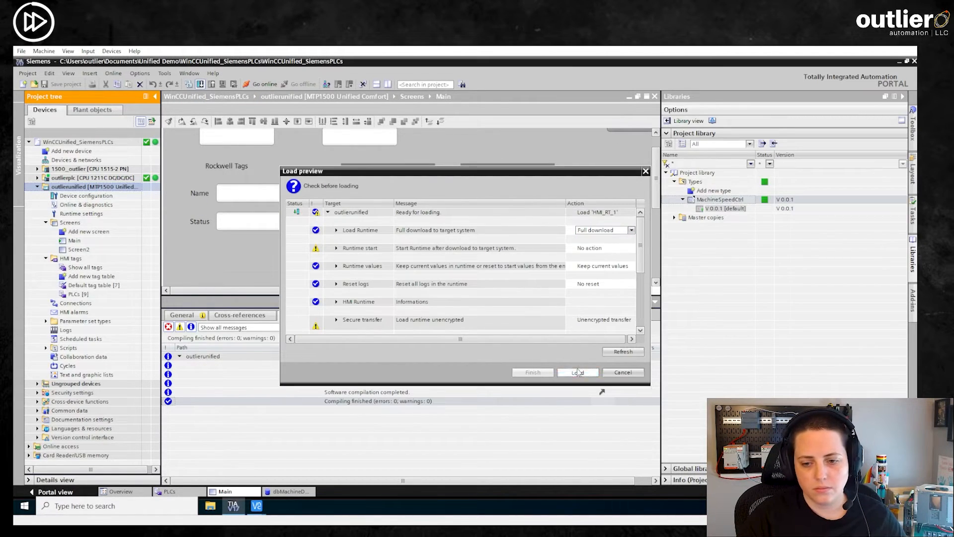
{"action": "left_click", "coordinate": [577, 372]}
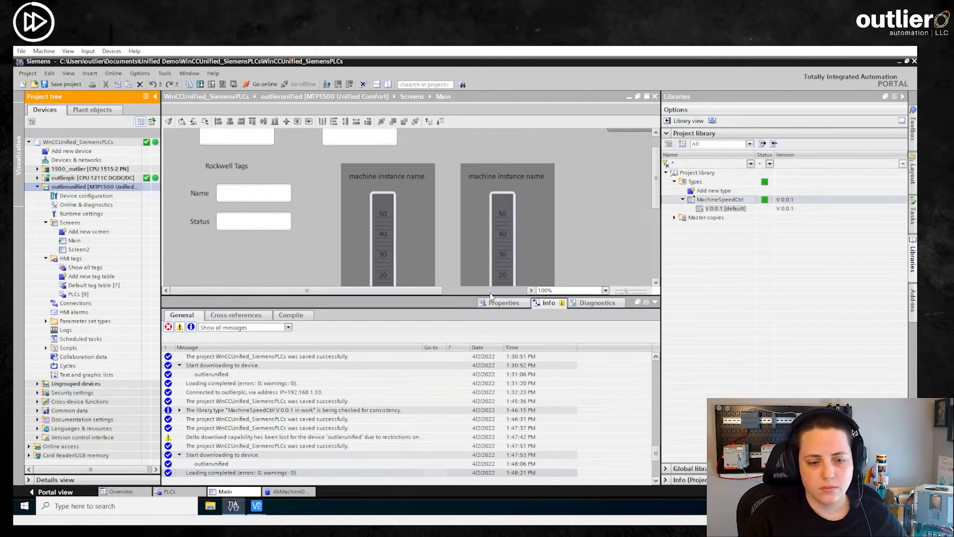
{"action": "left_click", "coordinate": [256, 505]}
{"action": "double_click", "coordinate": [53, 132]}
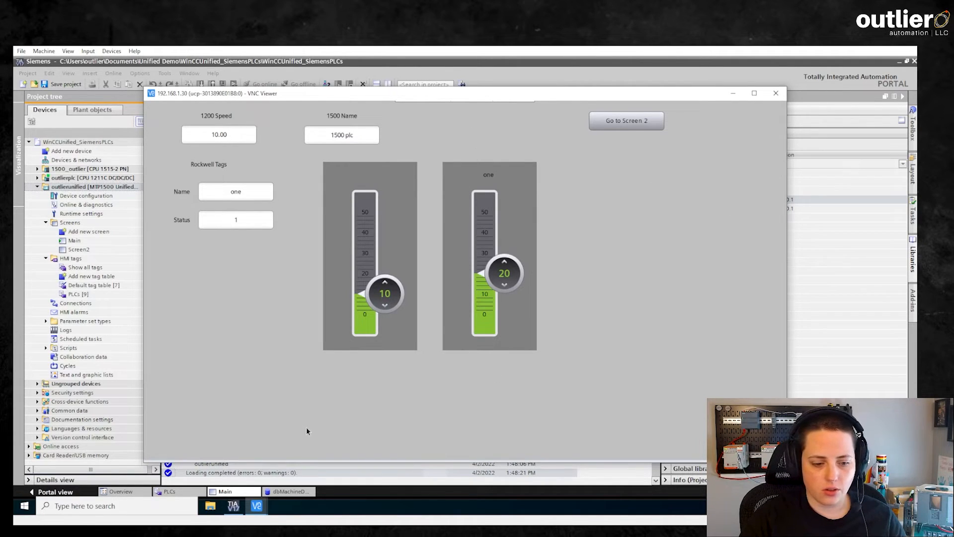
- Move the VNC Viewer window aside and expand outlierplc > Program blocks in TIA Portal
{"action": "left_click_drag", "start_coordinate": [423, 97], "coordinate": [591, 97]}
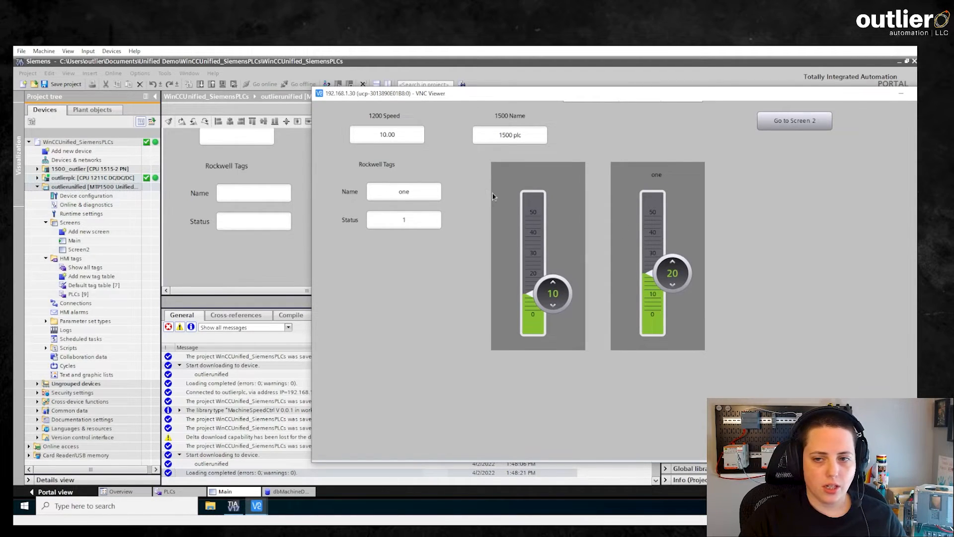
{"action": "left_click", "coordinate": [37, 182]}
{"action": "left_click", "coordinate": [37, 177]}
{"action": "left_click", "coordinate": [46, 204]}
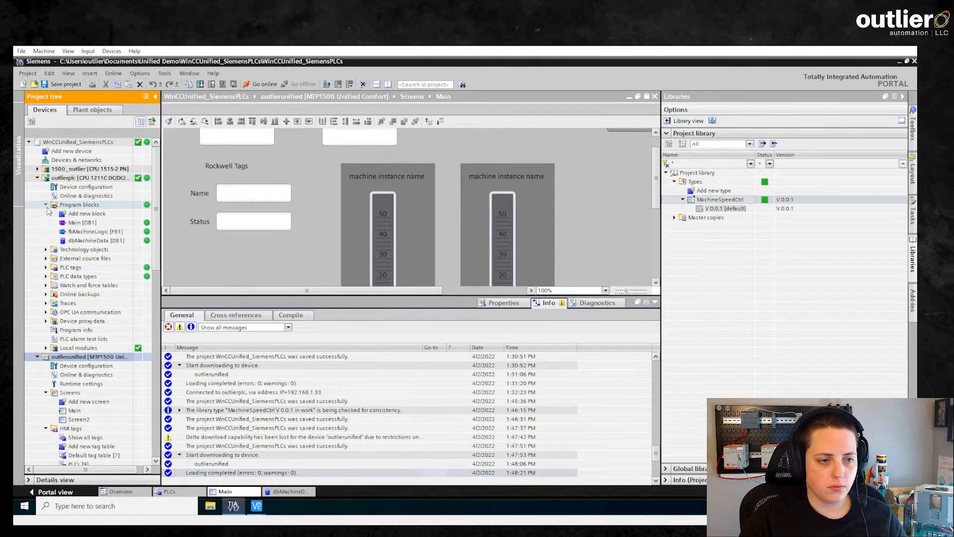
- Modify dbMachineData's MachineName online to '1200 Packaging', then bring the HMI runtime forward
{"action": "double_click", "coordinate": [73, 241]}
{"action": "double_click", "coordinate": [385, 171]}
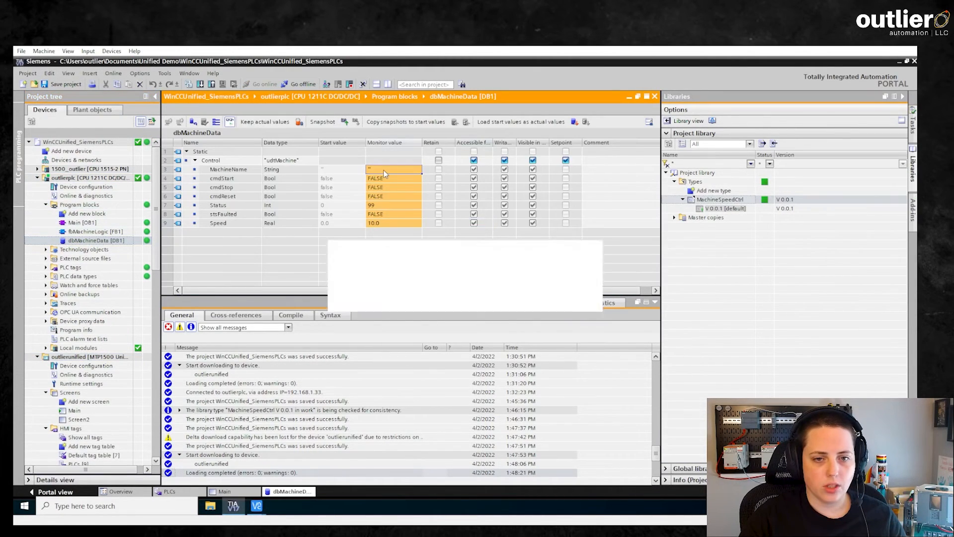
{"action": "type", "text": "1200 Packa"}
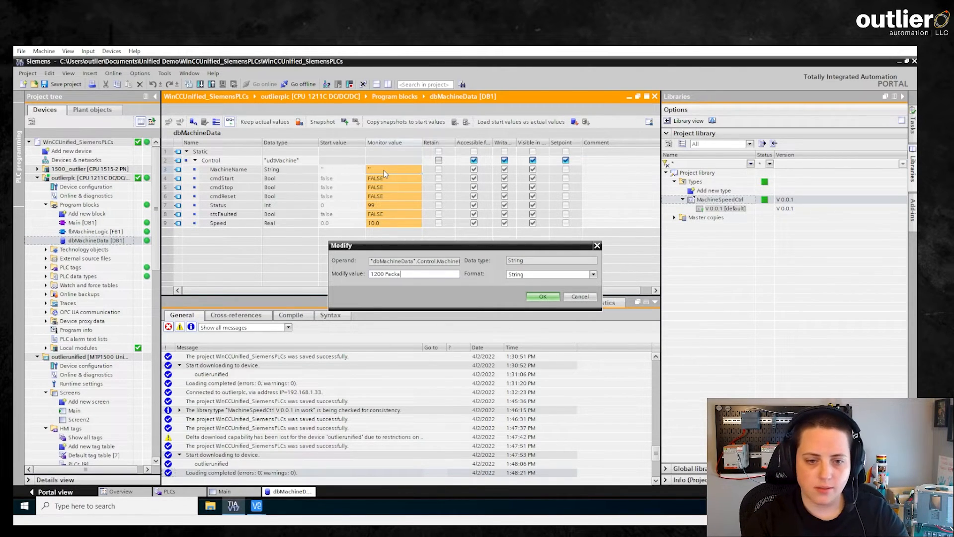
{"action": "type", "text": "ging"}
{"action": "key", "text": "Return"}
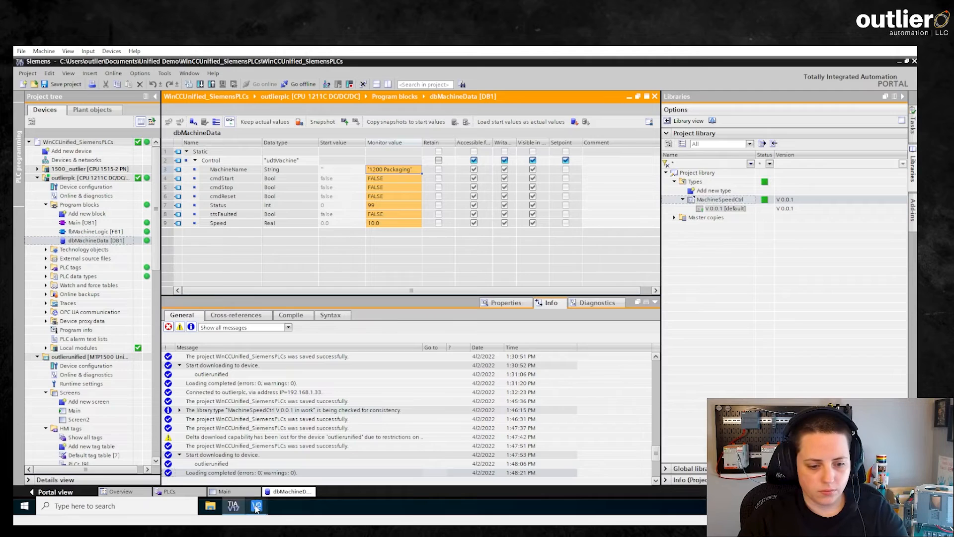
{"action": "left_click", "coordinate": [259, 504]}
{"action": "left_click", "coordinate": [274, 490]}
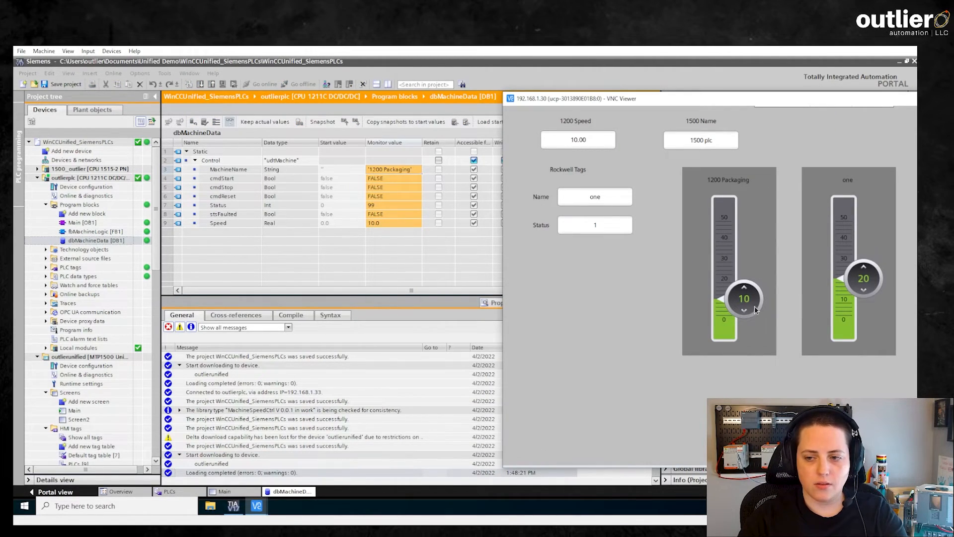
- Drag the 1200 Packaging faceplate's slider from 10 up to about 33
{"action": "left_click_drag", "start_coordinate": [756, 310], "coordinate": [756, 251]}
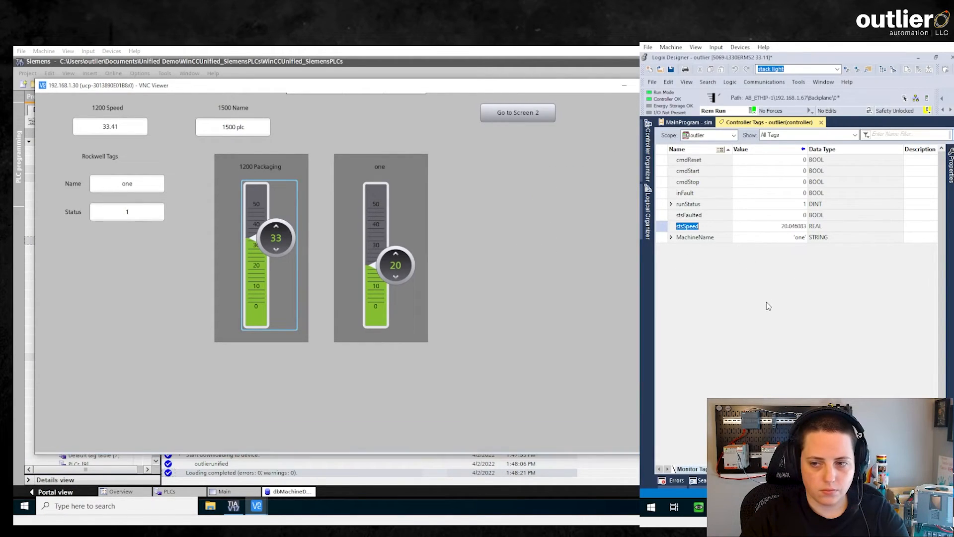
- Set the MachineName controller tag to 'Rockwell Filler' via the String Browser
{"action": "left_click", "coordinate": [798, 239]}
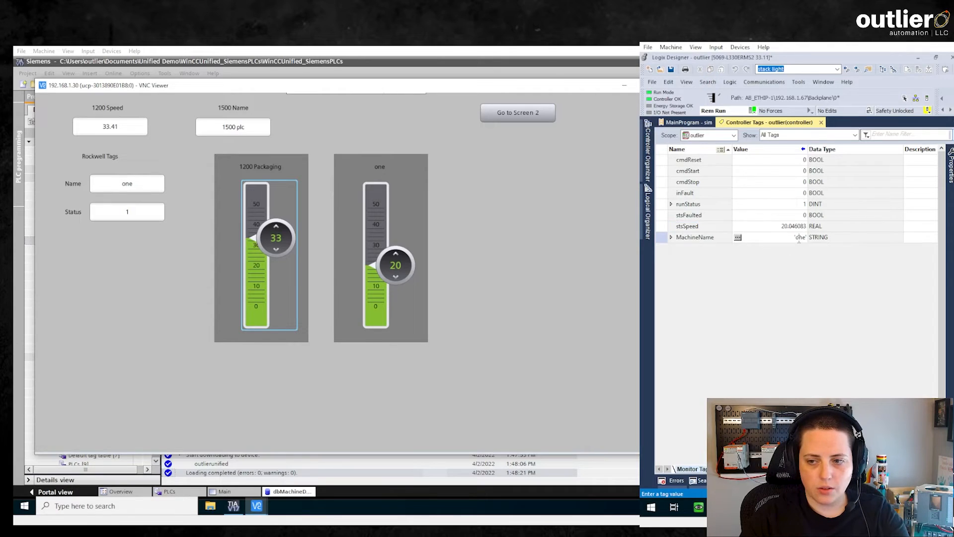
{"action": "left_click", "coordinate": [738, 237]}
{"action": "type", "text": "Rockwell Fil"}
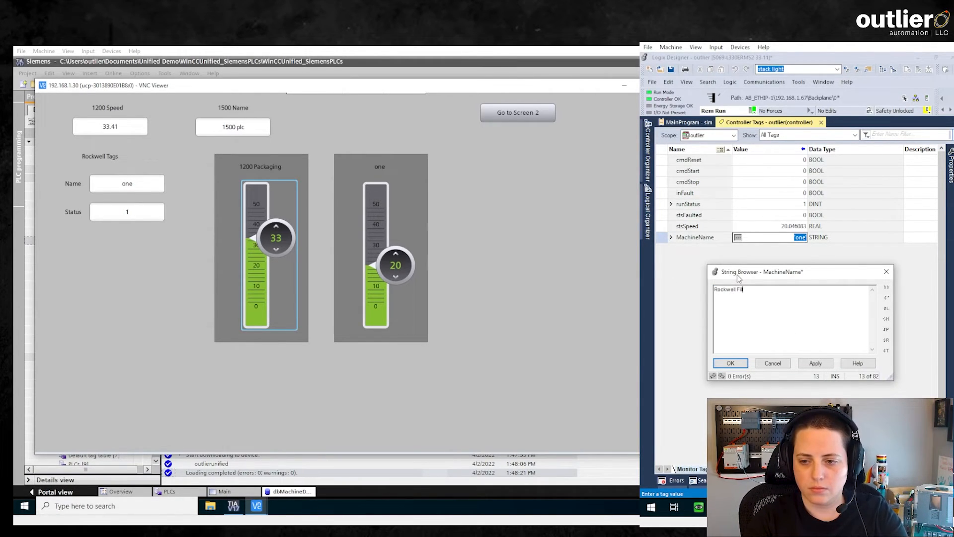
{"action": "type", "text": "ler"}
{"action": "key", "text": "Return"}
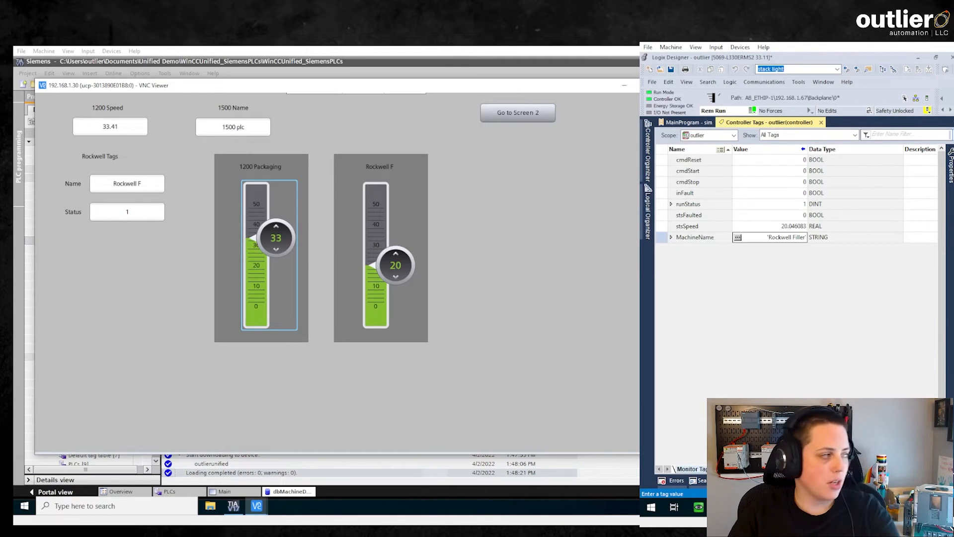
- Move the Rockwell faceplate's speed slider up to 44, then lower it so stsSpeed reads about 23
{"action": "left_click_drag", "start_coordinate": [396, 265], "coordinate": [396, 216]}
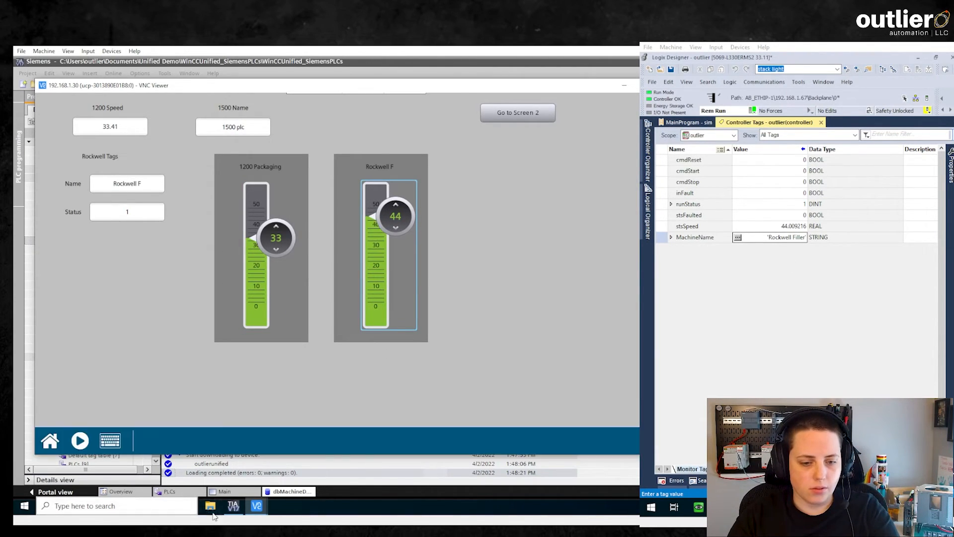
{"action": "left_click", "coordinate": [230, 513]}
{"action": "left_click", "coordinate": [231, 514]}
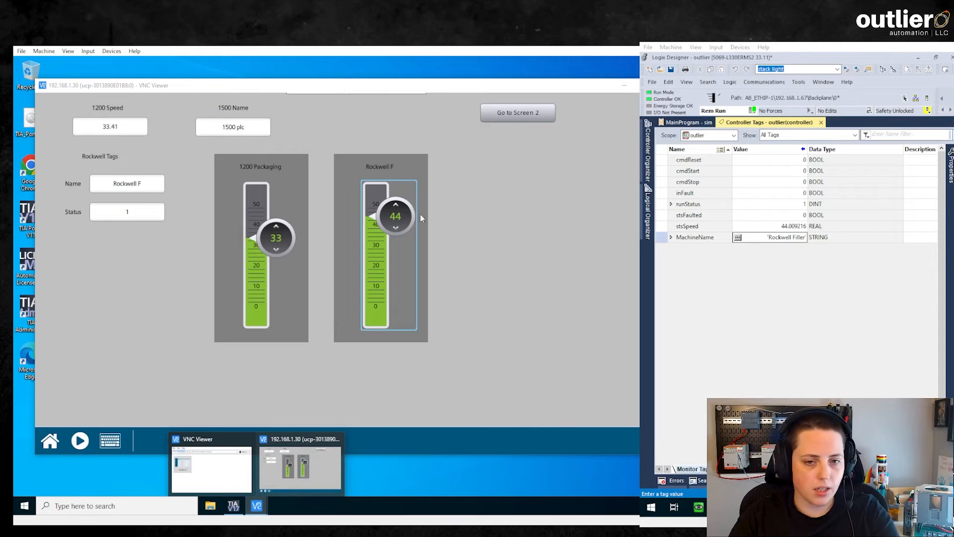
{"action": "left_click_drag", "start_coordinate": [397, 224], "coordinate": [396, 262]}
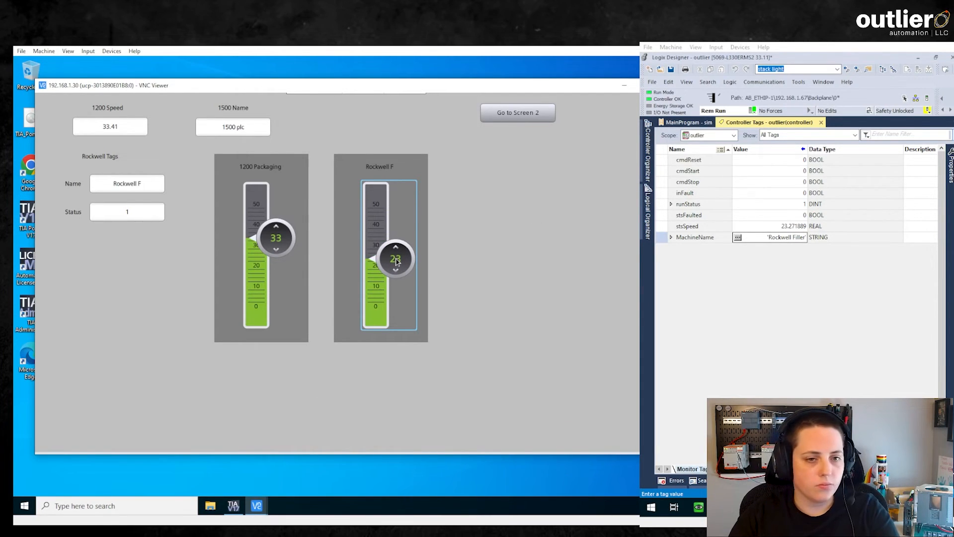